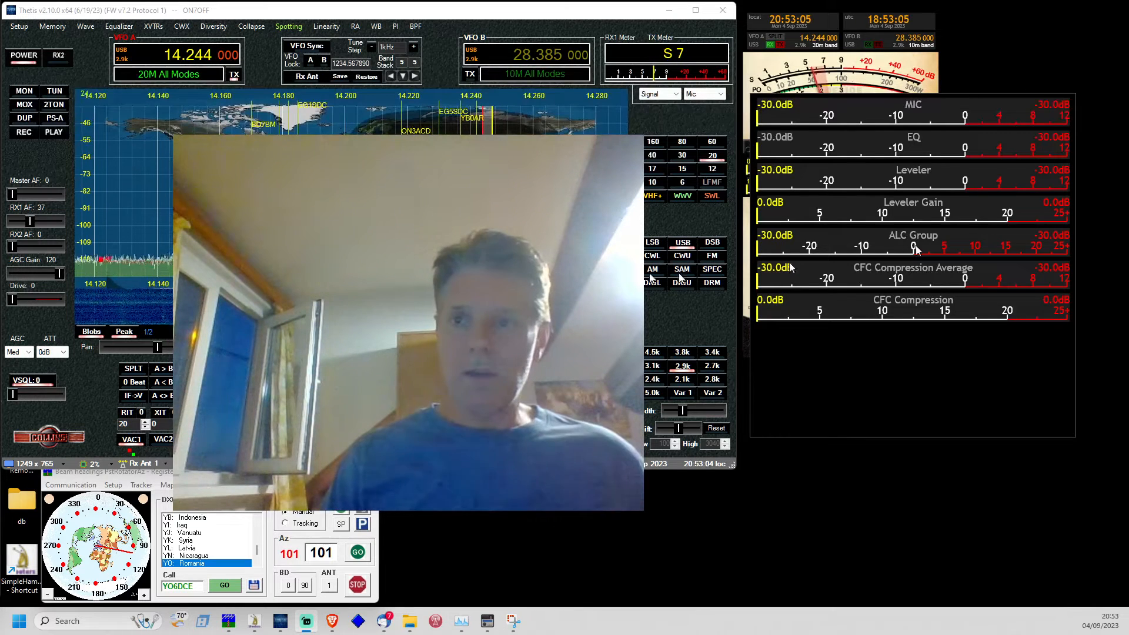
# Switch to the Brave browser and enlarge the transmit audio block diagram on page 15 of the THETIS manual to 200%.
pyautogui.click(332, 621)
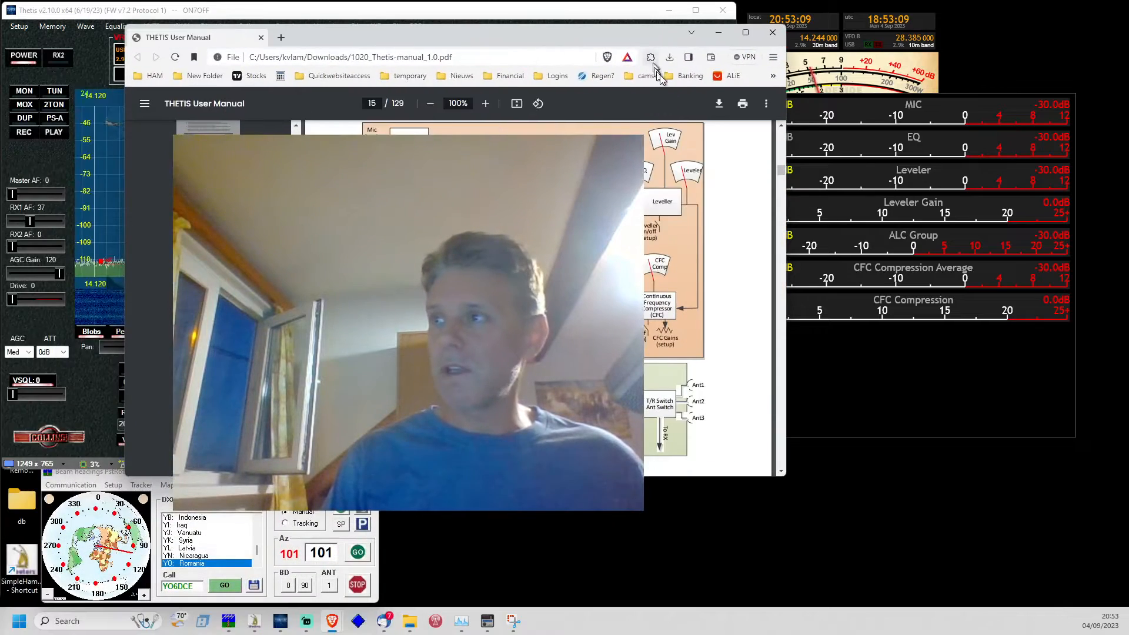
pyautogui.click(747, 33)
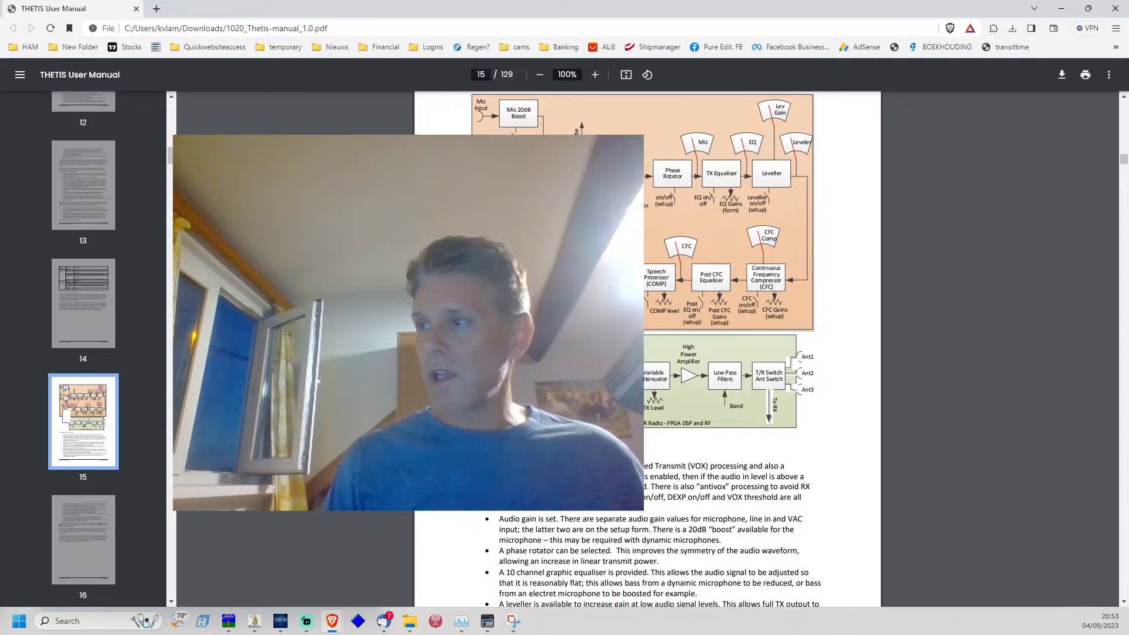
pyautogui.scroll(1, 647, 350)
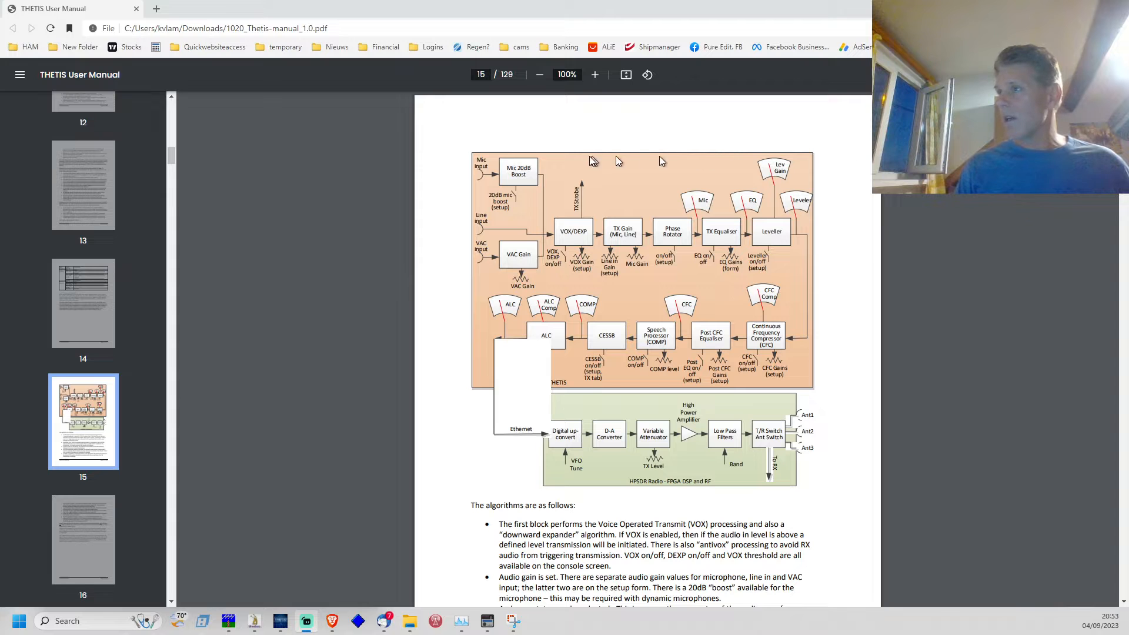
pyautogui.click(595, 75)
pyautogui.click(595, 75)
pyautogui.click(595, 75)
pyautogui.click(595, 75)
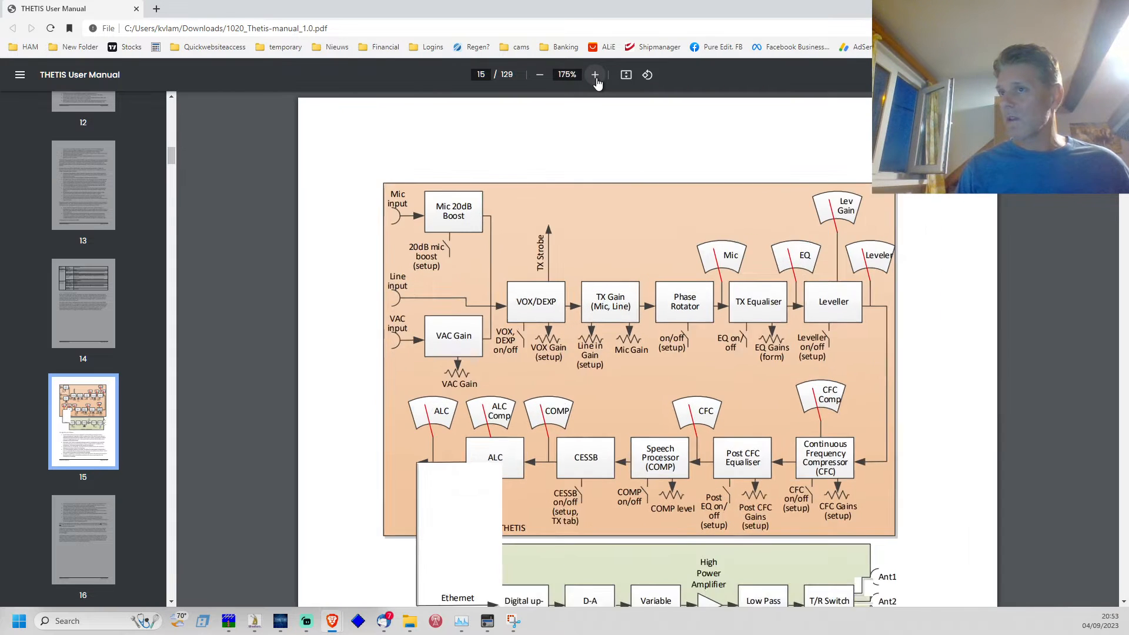
pyautogui.click(595, 75)
pyautogui.scroll(-1, 662, 279)
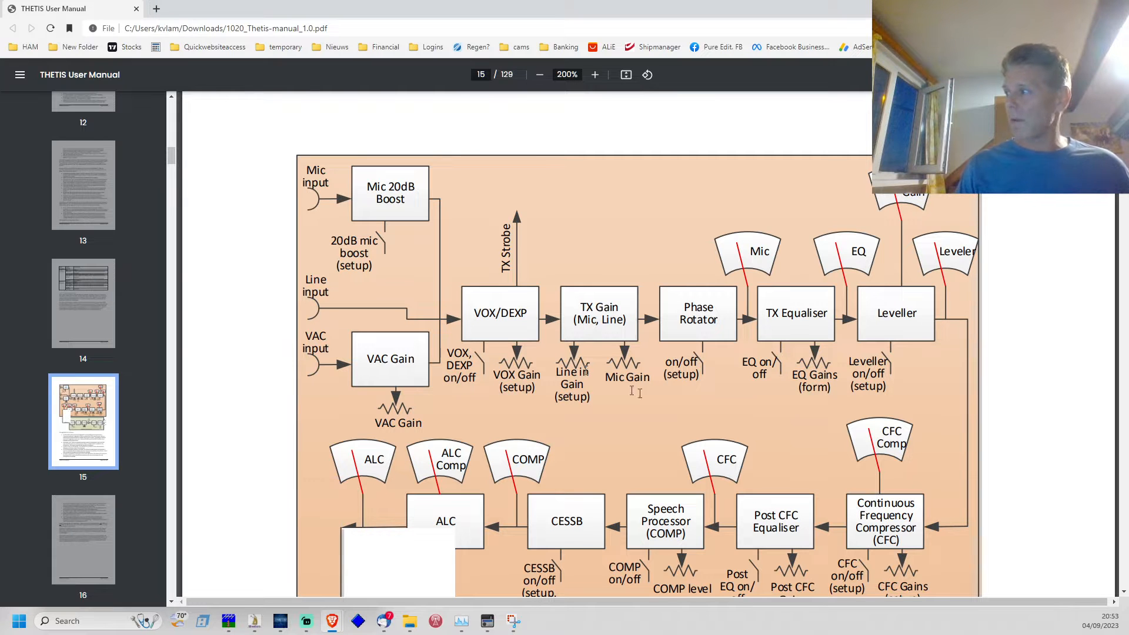
# Switch to Thetis and review the VAC 1 audio settings and the NR/ANF noise reduction settings, closing Setup after each.
pyautogui.click(278, 622)
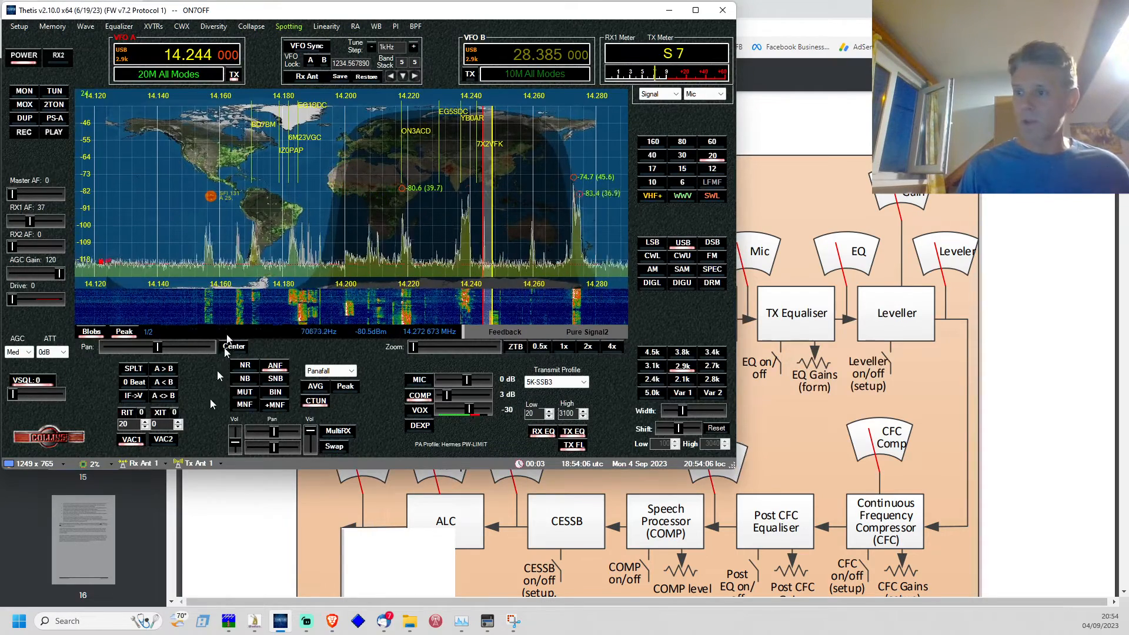
pyautogui.rightClick(131, 440)
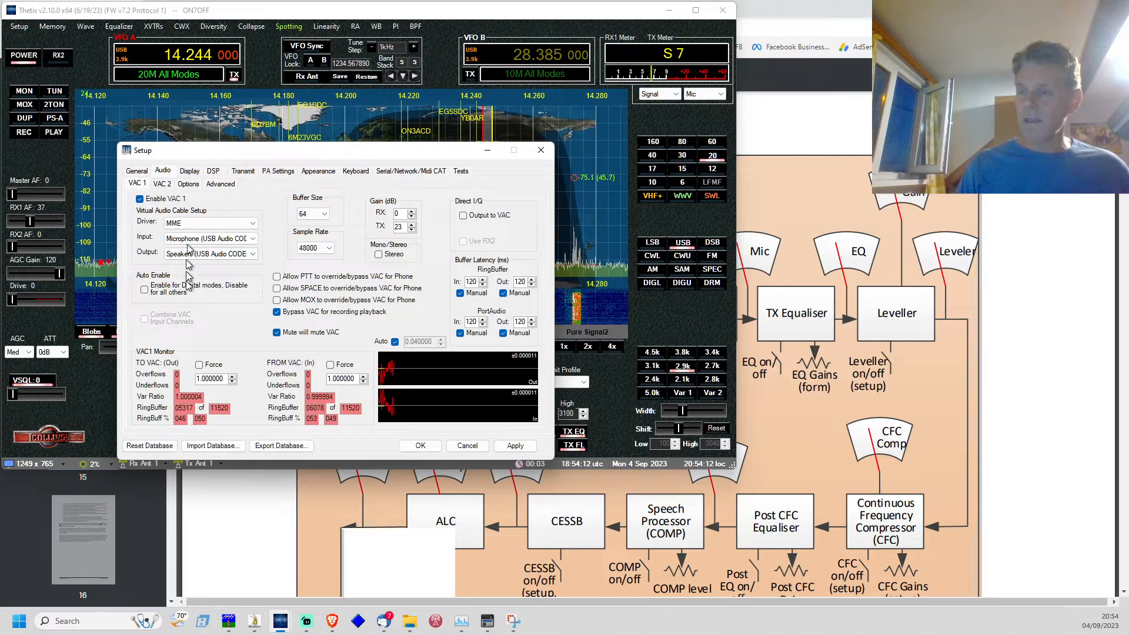
pyautogui.moveTo(294, 150); pyautogui.dragTo(514, 109)
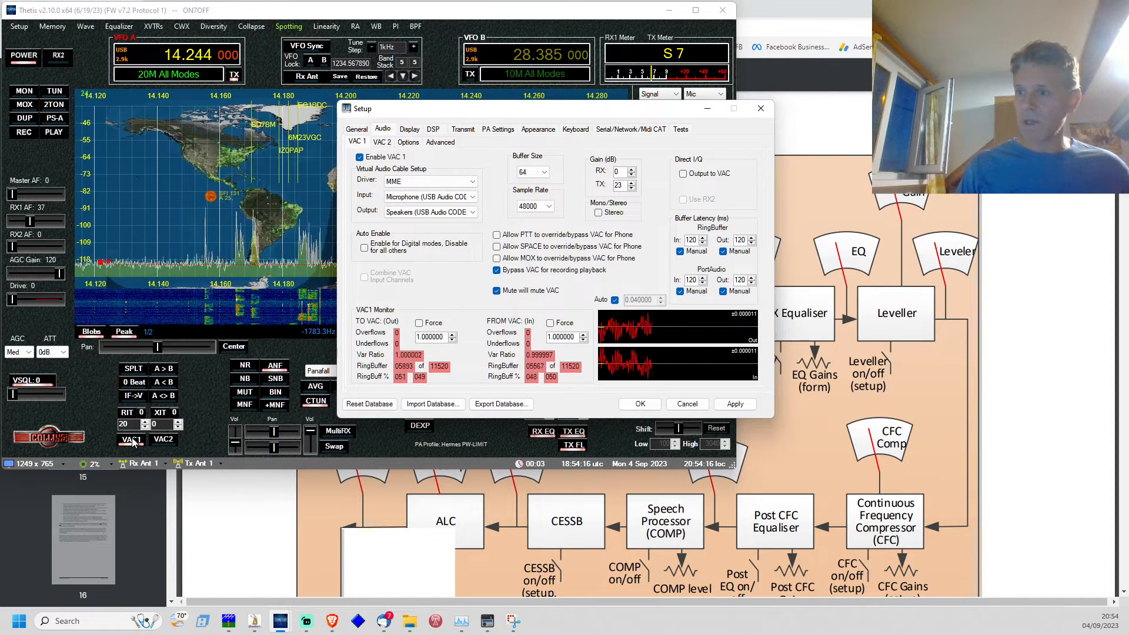
pyautogui.click(759, 110)
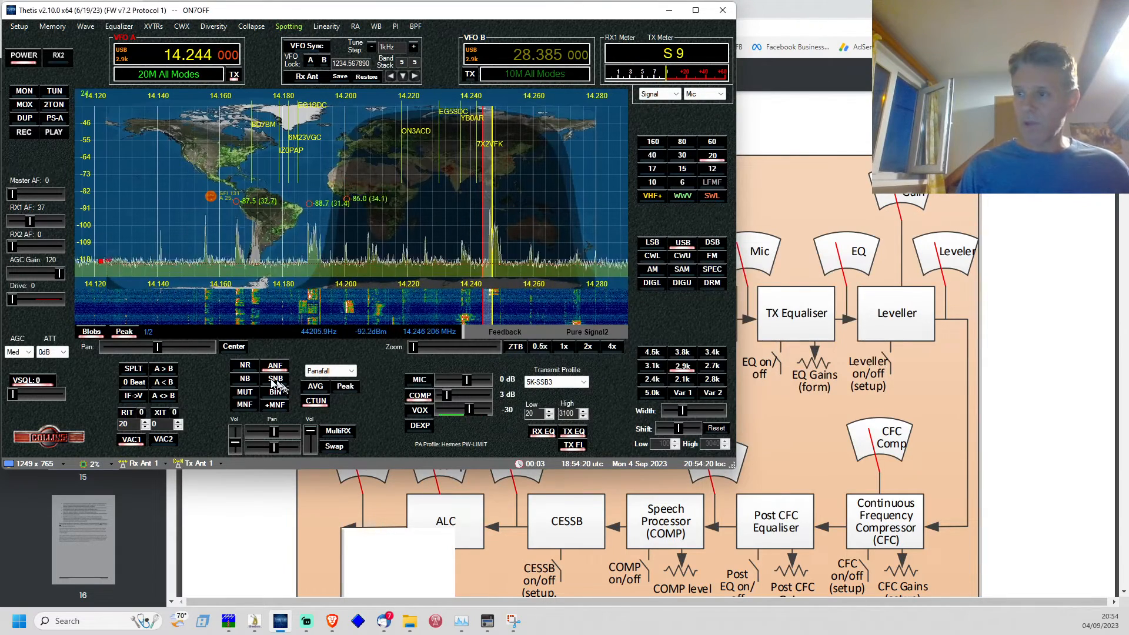
pyautogui.rightClick(242, 368)
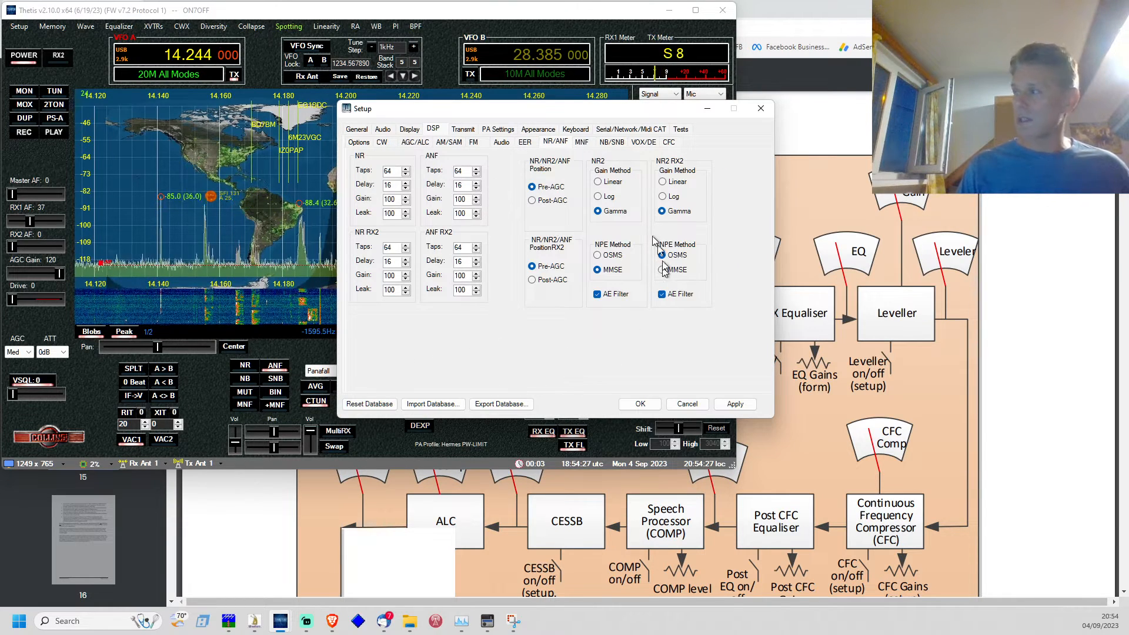
pyautogui.click(761, 109)
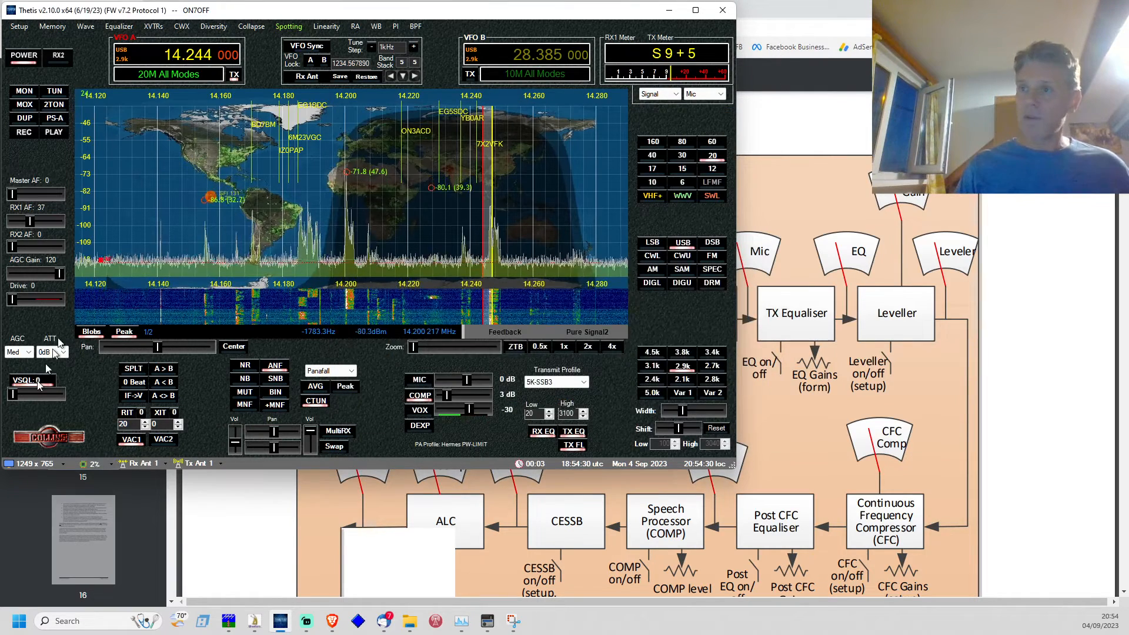
# Lower the AGC gain to about 78 while trying NR2 noise reduction, and turn noise reduction back off.
pyautogui.click(245, 366)
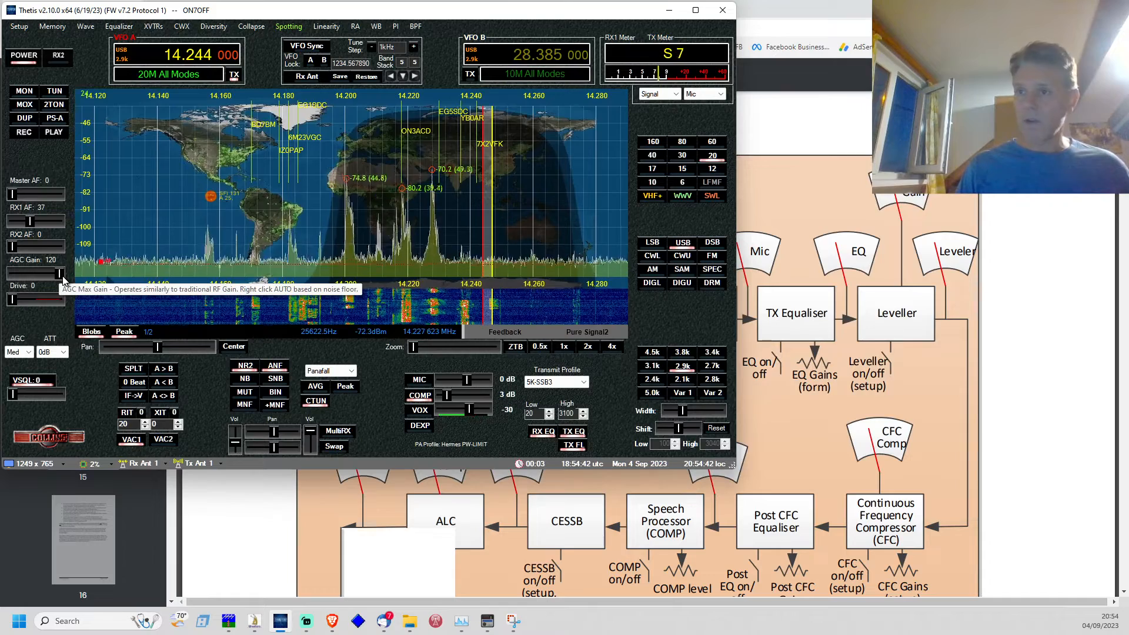
pyautogui.scroll(-9, 63, 278)
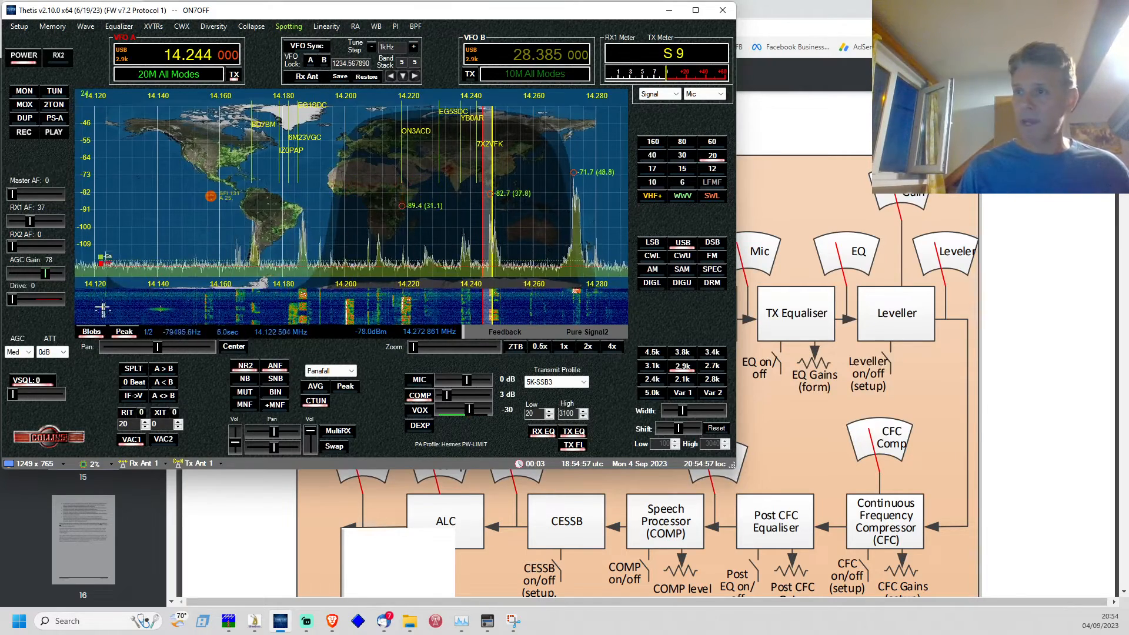
pyautogui.click(246, 366)
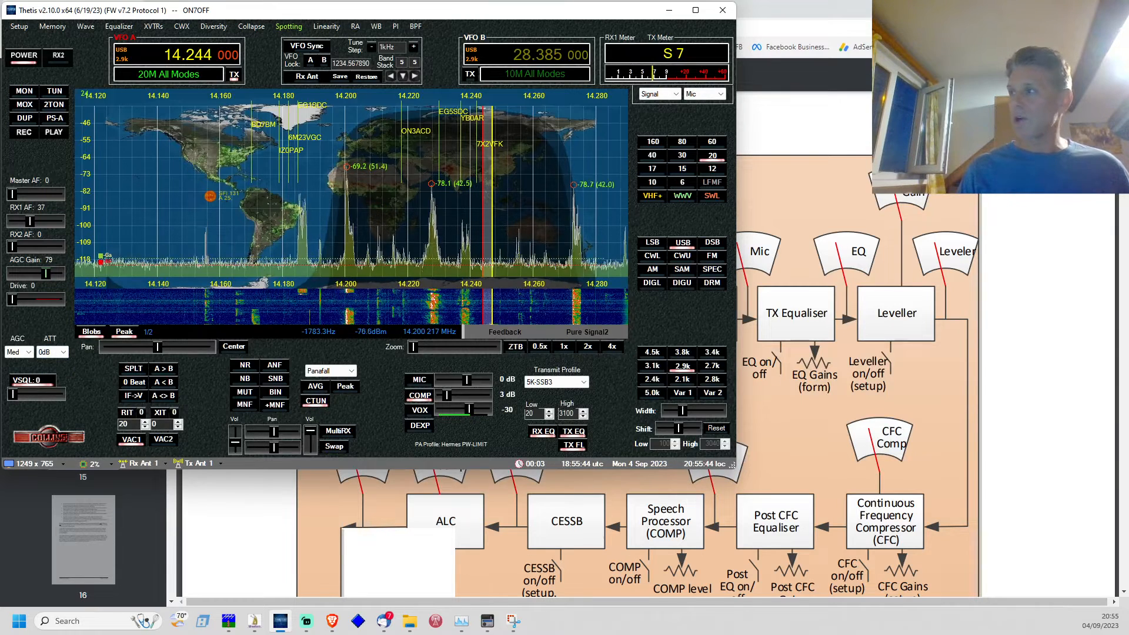
# Glance at the manual's block diagram, then reopen the VAC 1 audio settings in Thetis and cycle the radio's power.
pyautogui.click(858, 143)
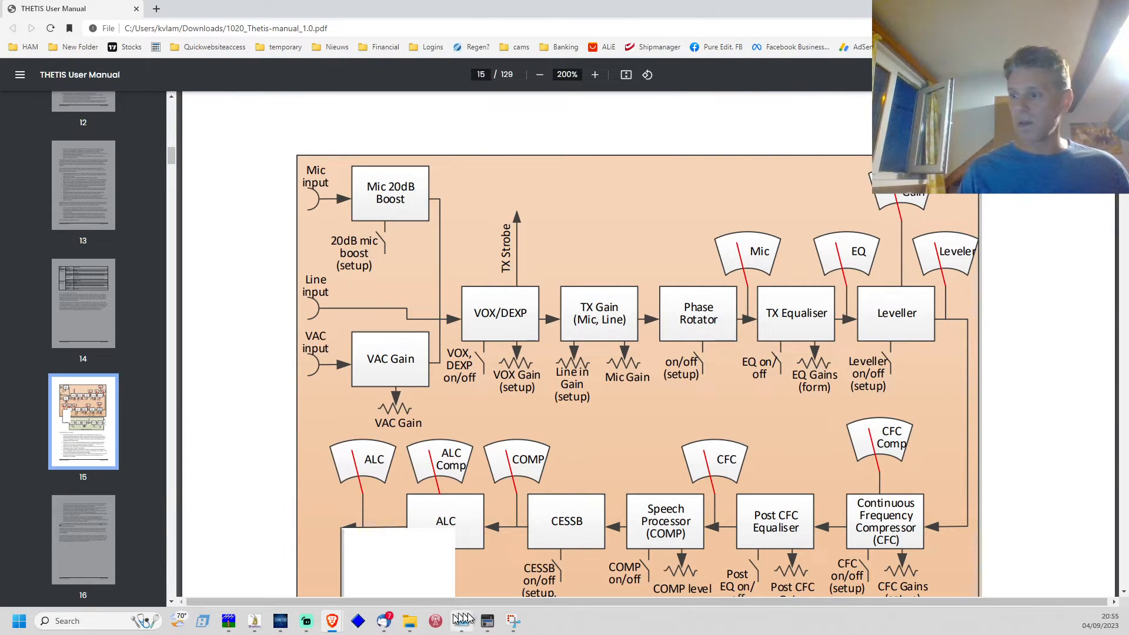
pyautogui.click(282, 626)
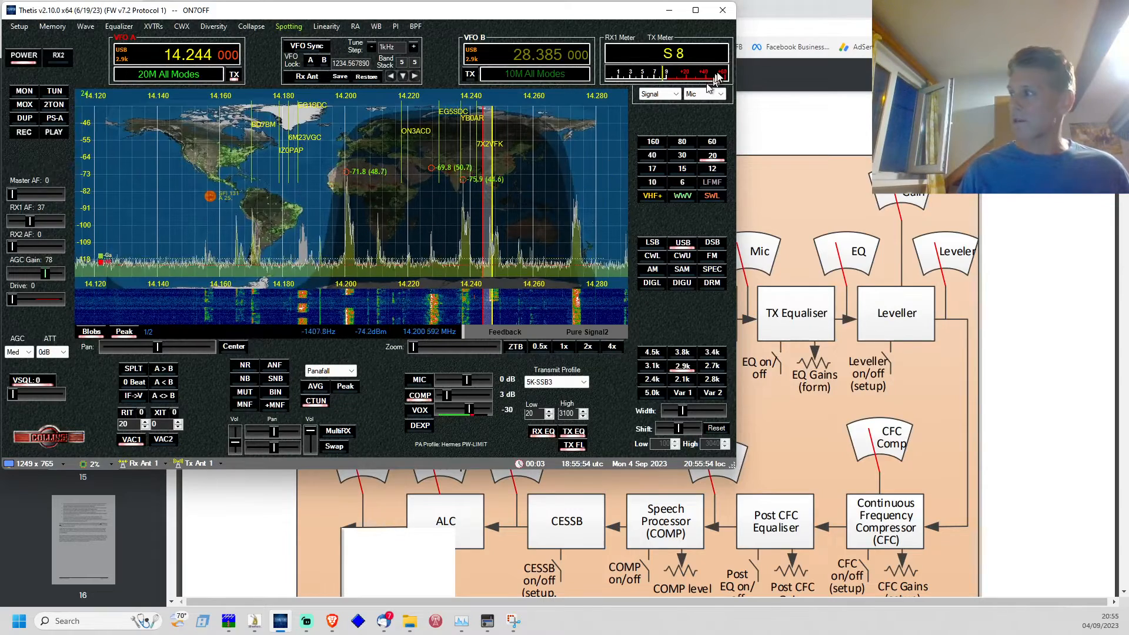
pyautogui.rightClick(148, 434)
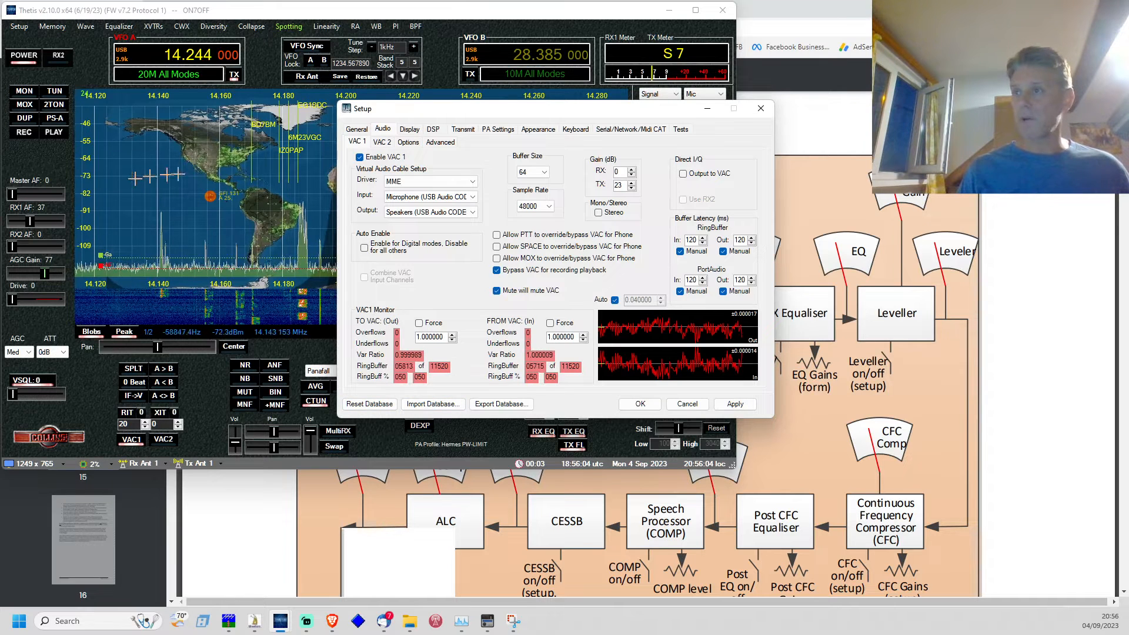
pyautogui.click(25, 56)
pyautogui.click(33, 57)
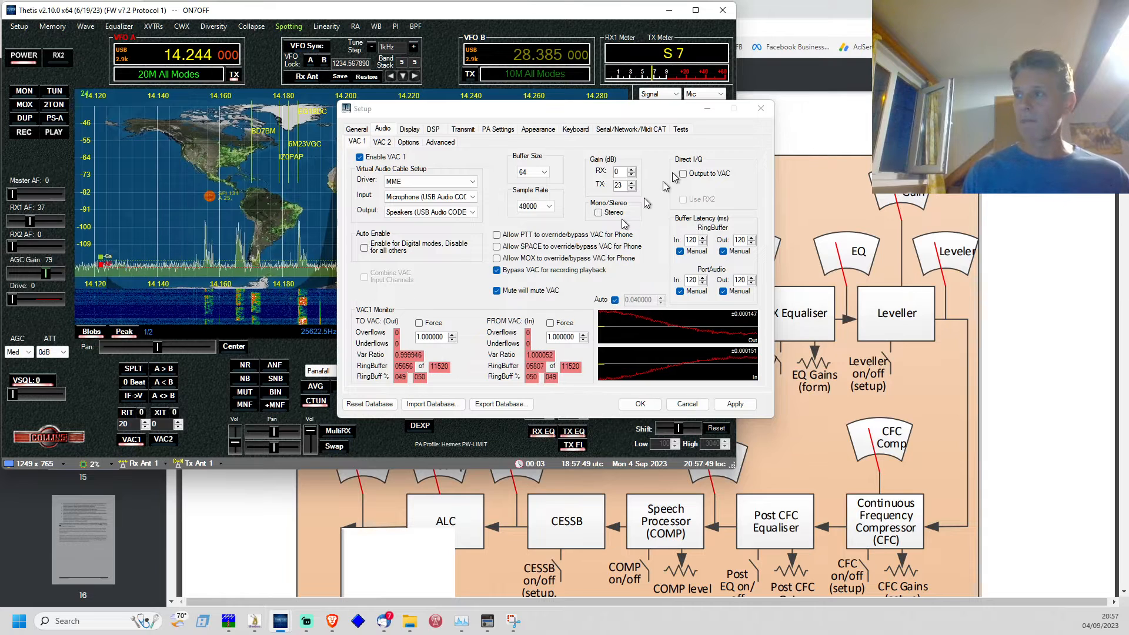
# Try to turn off the Network Throttle Index Tweak in the general hardware network settings.
pyautogui.click(356, 129)
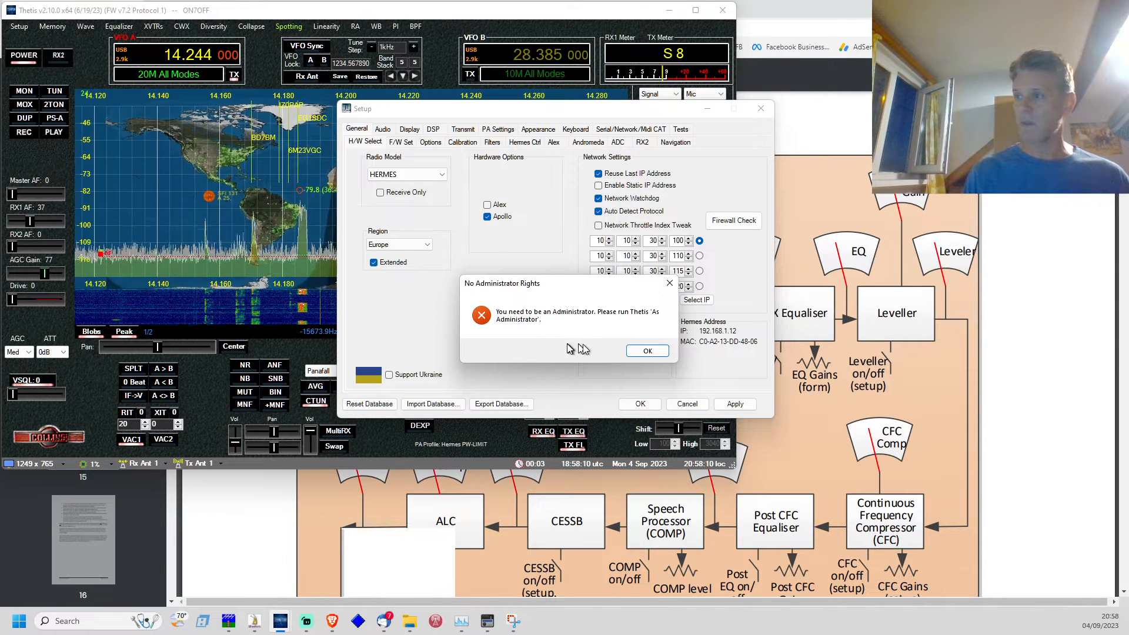
pyautogui.click(647, 351)
pyautogui.moveTo(601, 230)
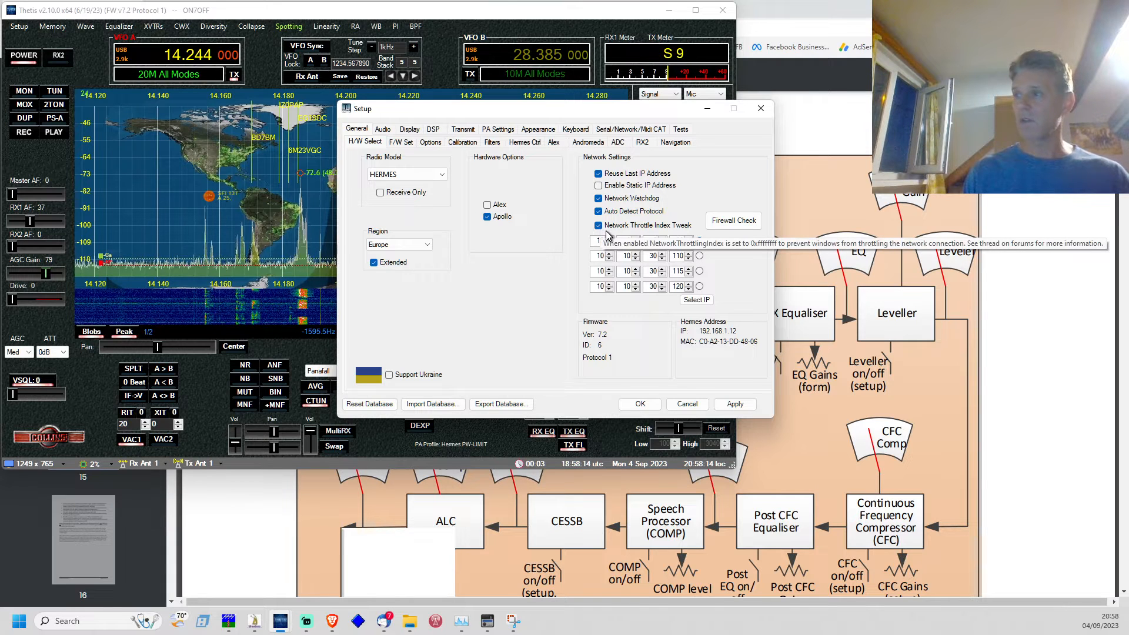
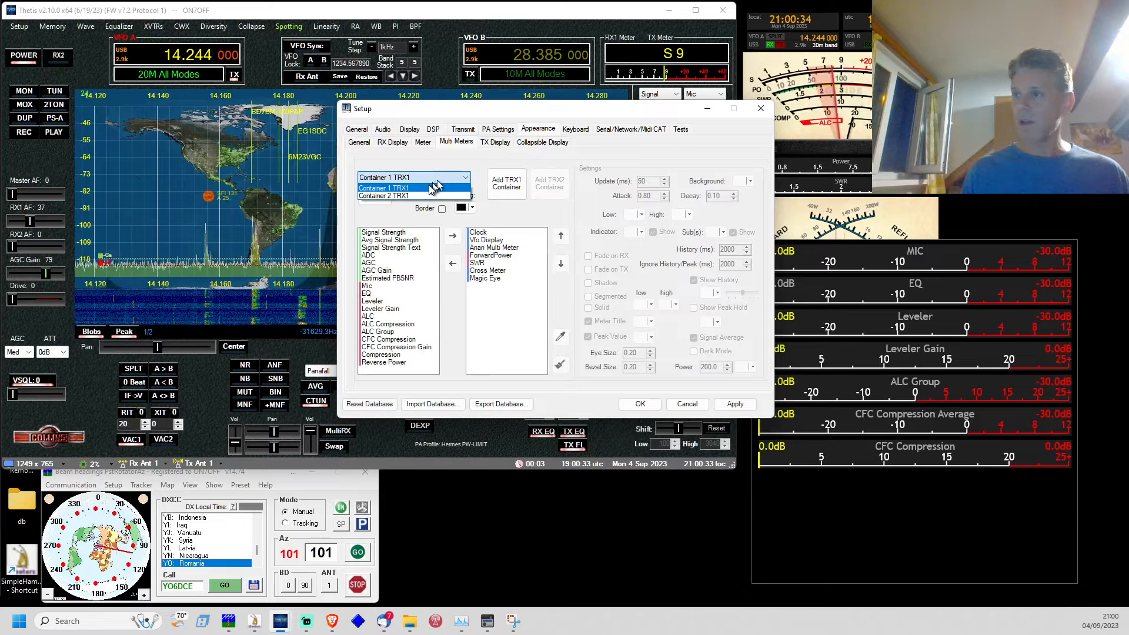
# Examine which meters Container 2 TRX1 holds in the multi-meter appearance settings, and cancel out of Setup.
pyautogui.click(409, 196)
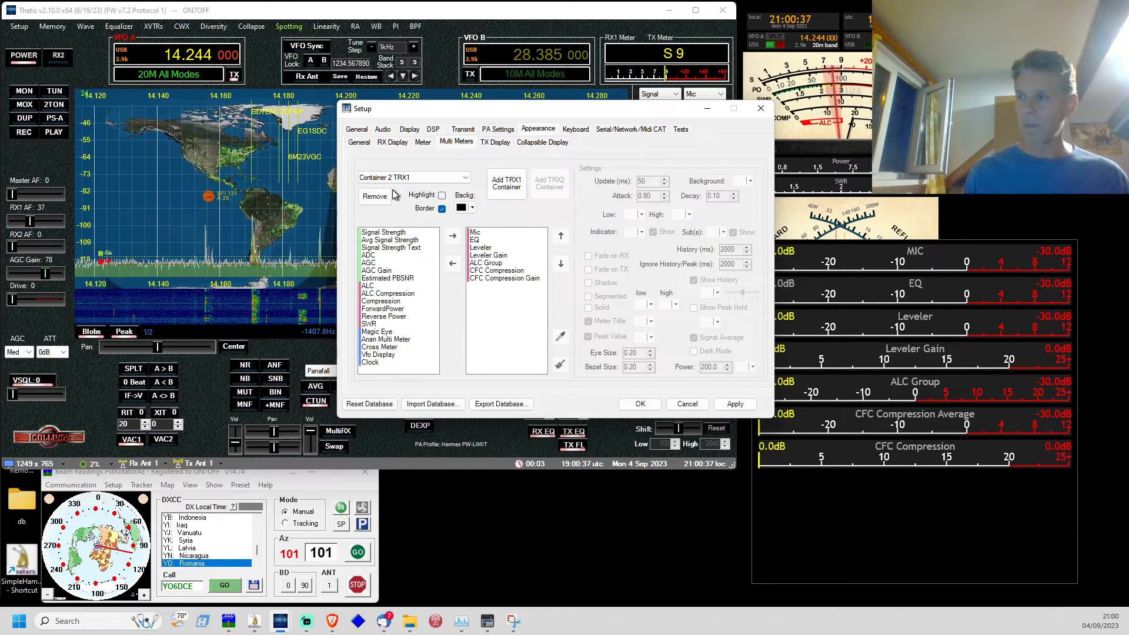
pyautogui.moveTo(559, 120); pyautogui.dragTo(434, 135)
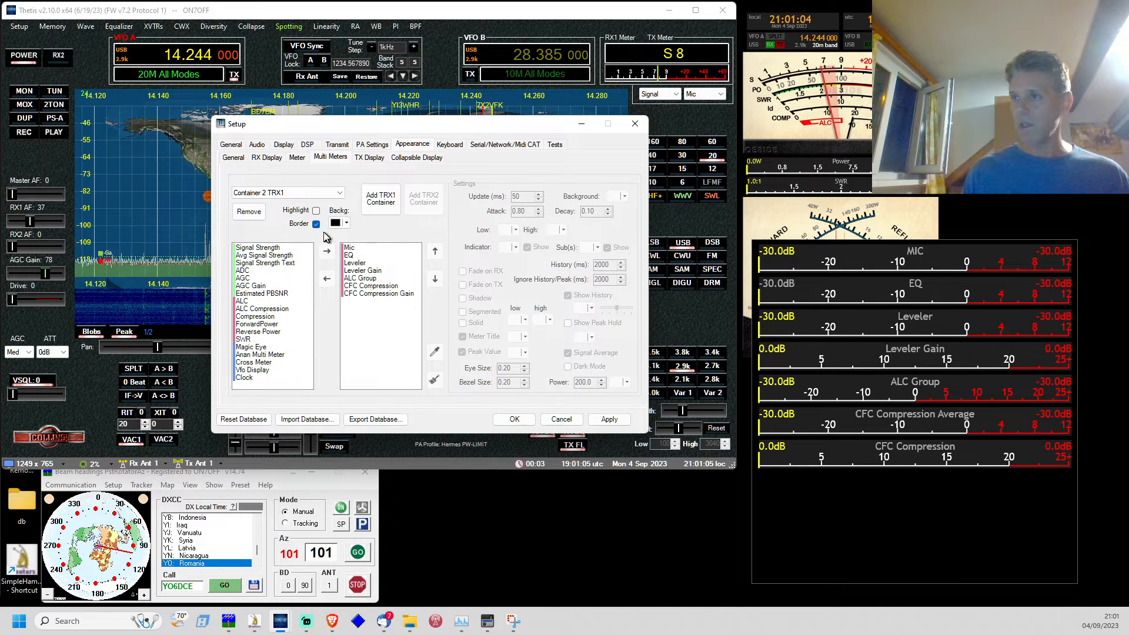
pyautogui.click(567, 419)
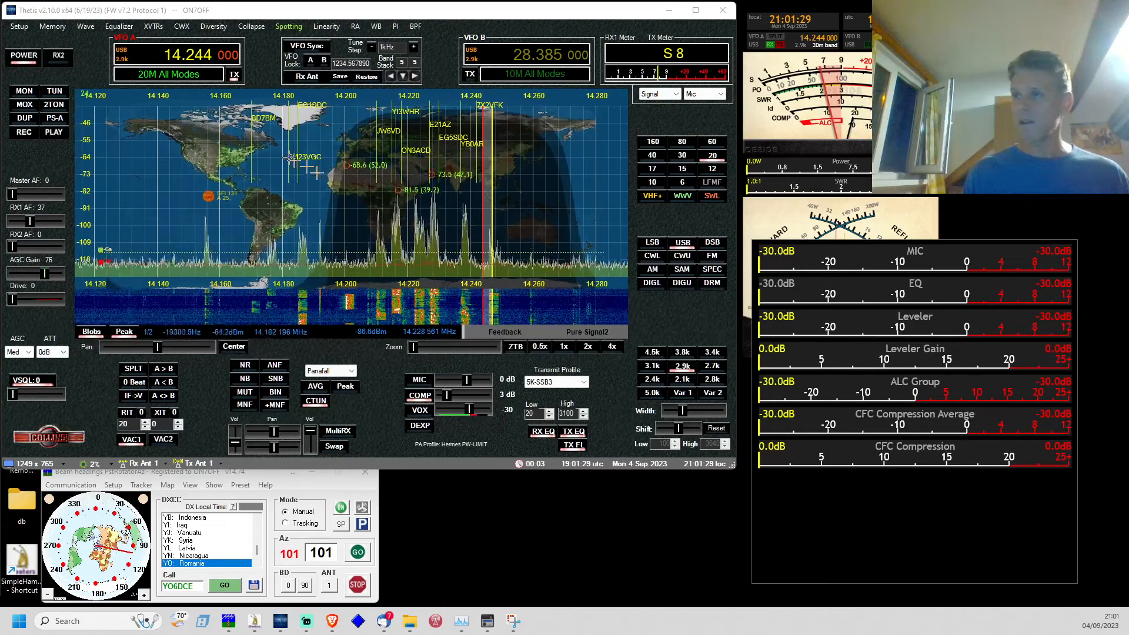
# Reopen Setup and enable highlighting of the TX profile save items in the transmit settings.
pyautogui.click(18, 27)
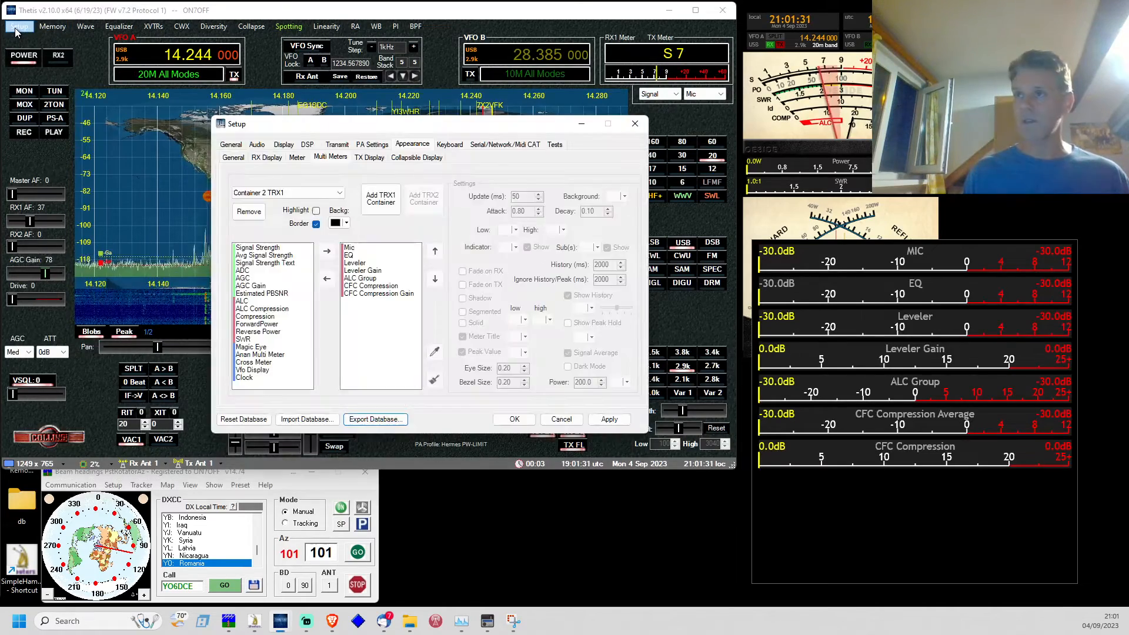
pyautogui.click(259, 145)
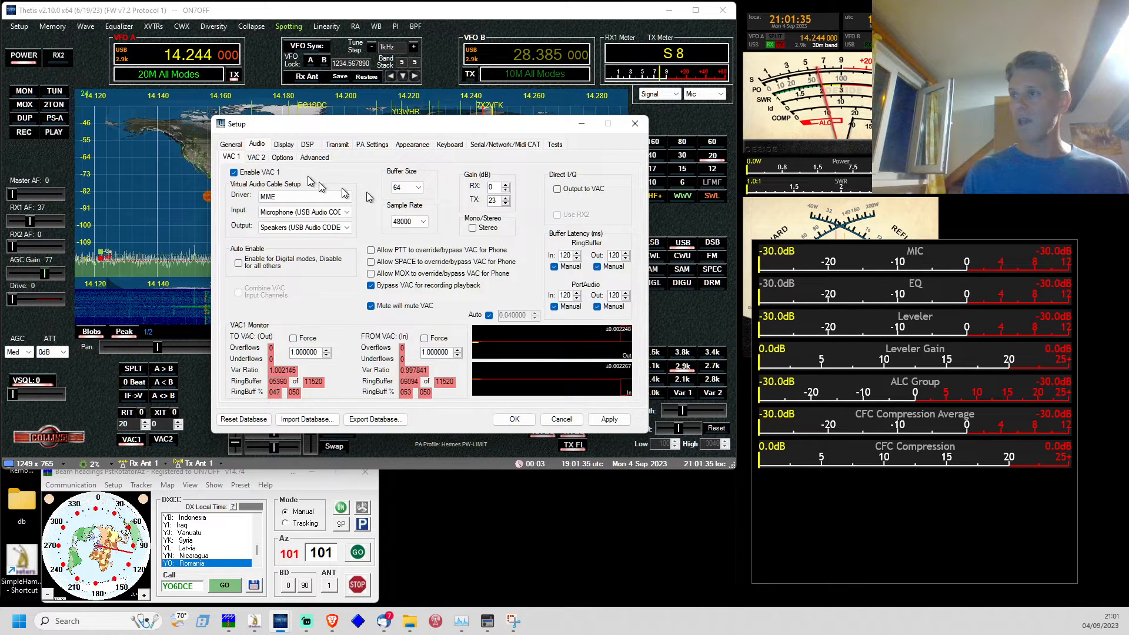
pyautogui.moveTo(479, 129); pyautogui.dragTo(304, 151)
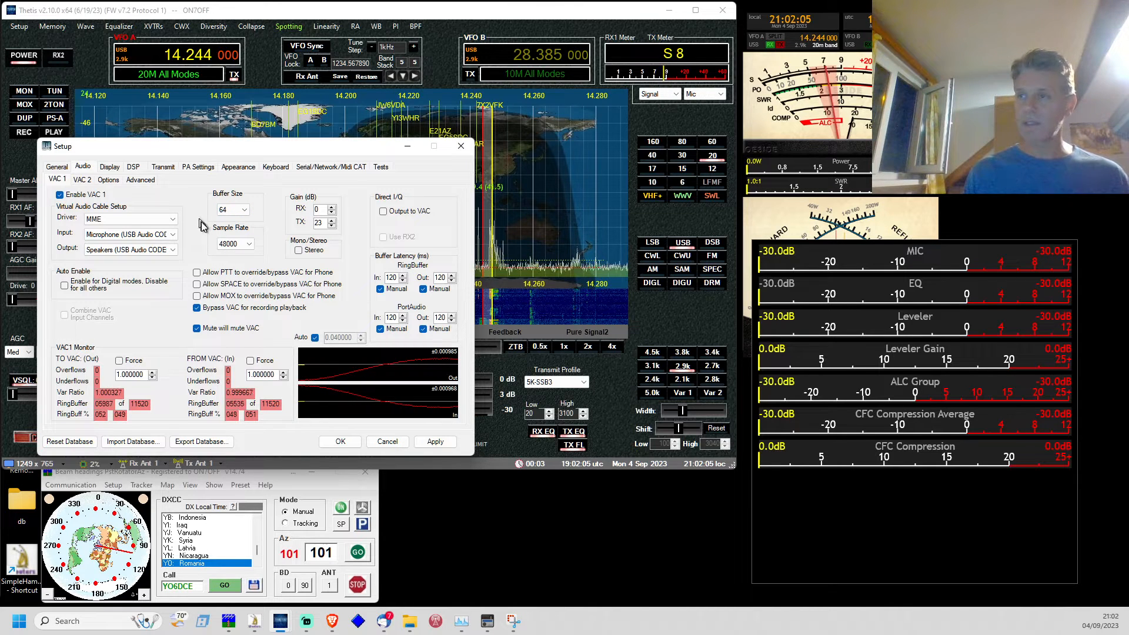
pyautogui.click(163, 168)
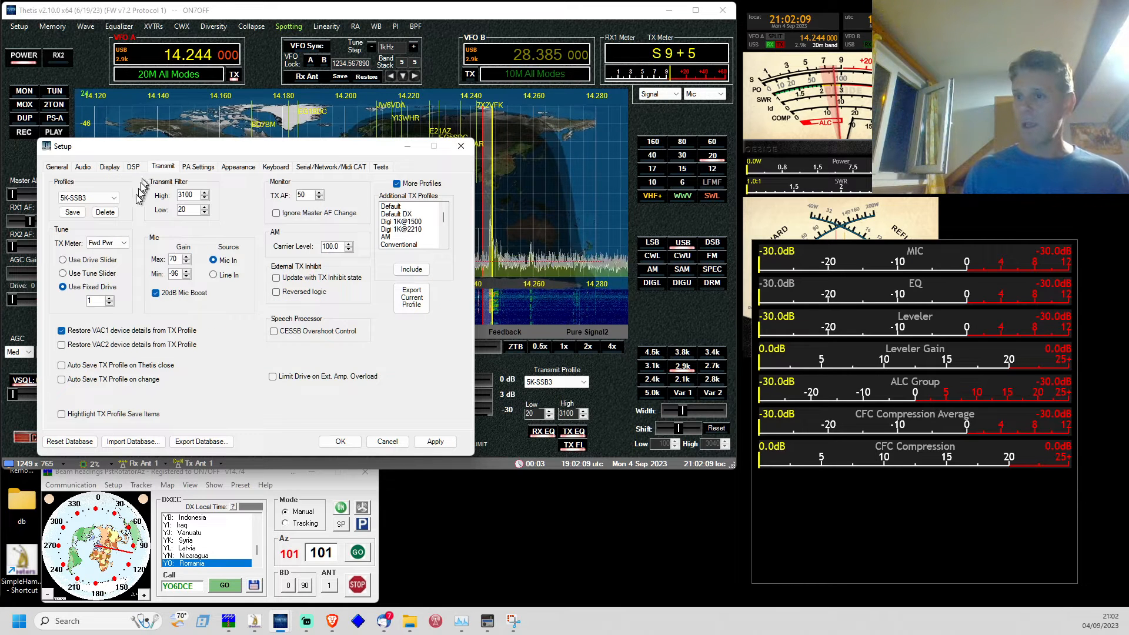
pyautogui.click(62, 415)
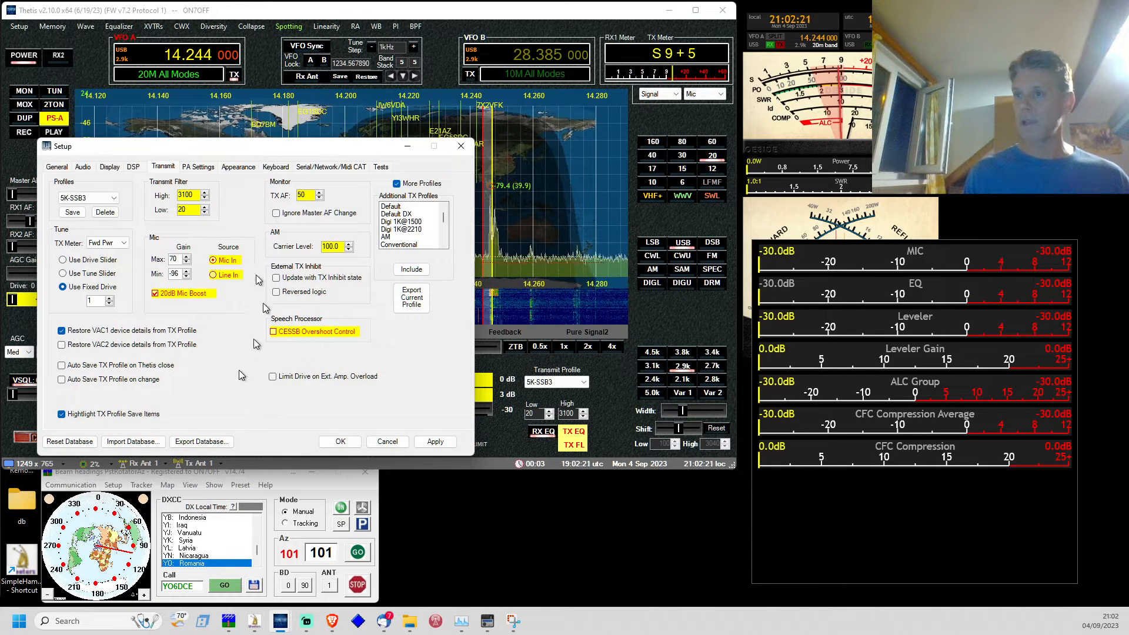
# Check which VAC 1 audio settings are highlighted as saved with the TX profile, and close Setup.
pyautogui.click(82, 168)
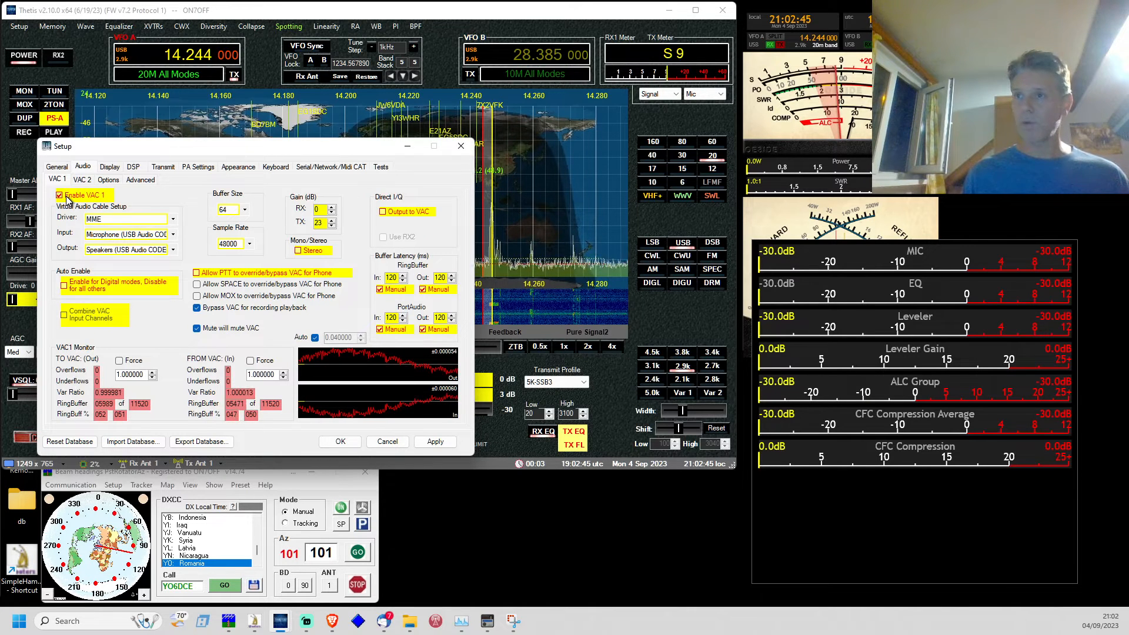
pyautogui.click(66, 198)
pyautogui.click(459, 147)
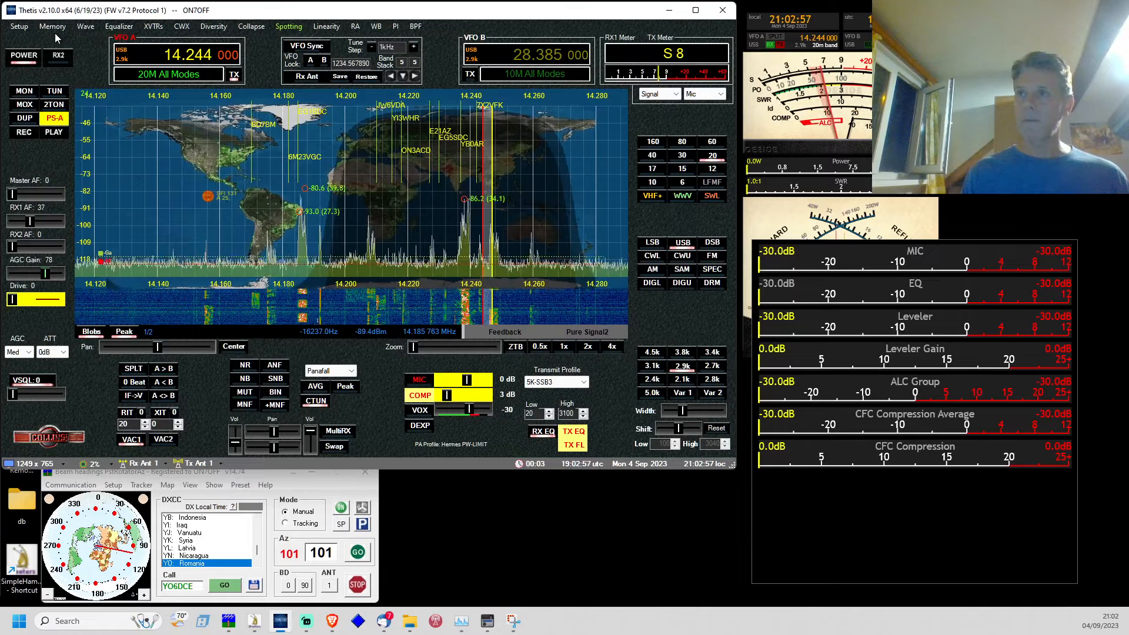
# Reopen the VAC 1 settings, key the transmitter and adjust the VAC 1 TX gain to 18 dB.
pyautogui.click(20, 28)
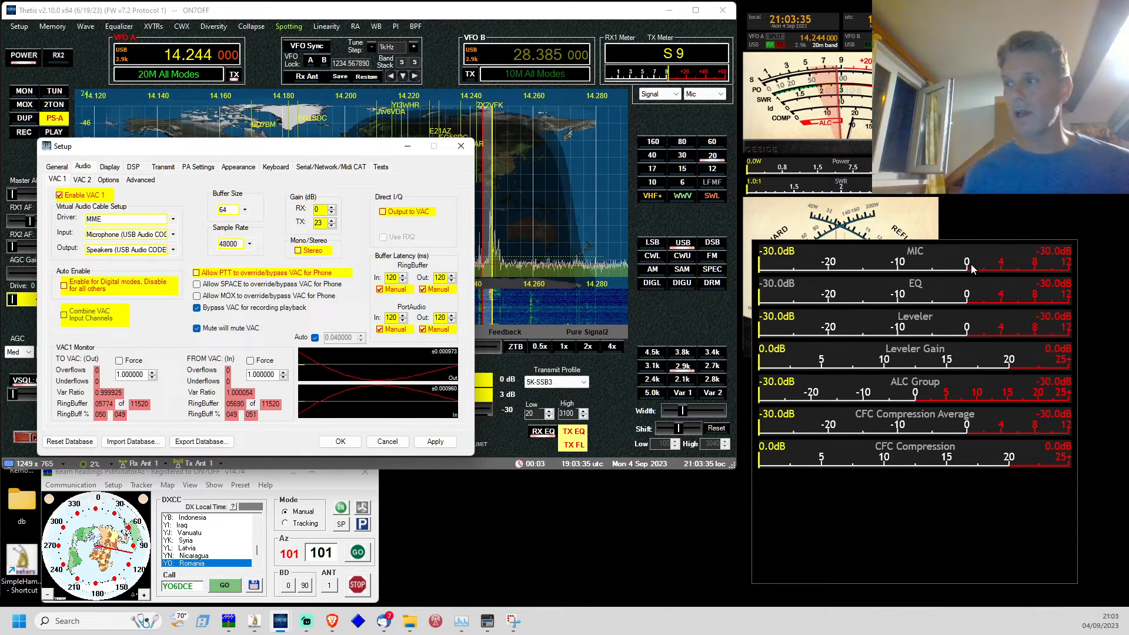
pyautogui.press('space')
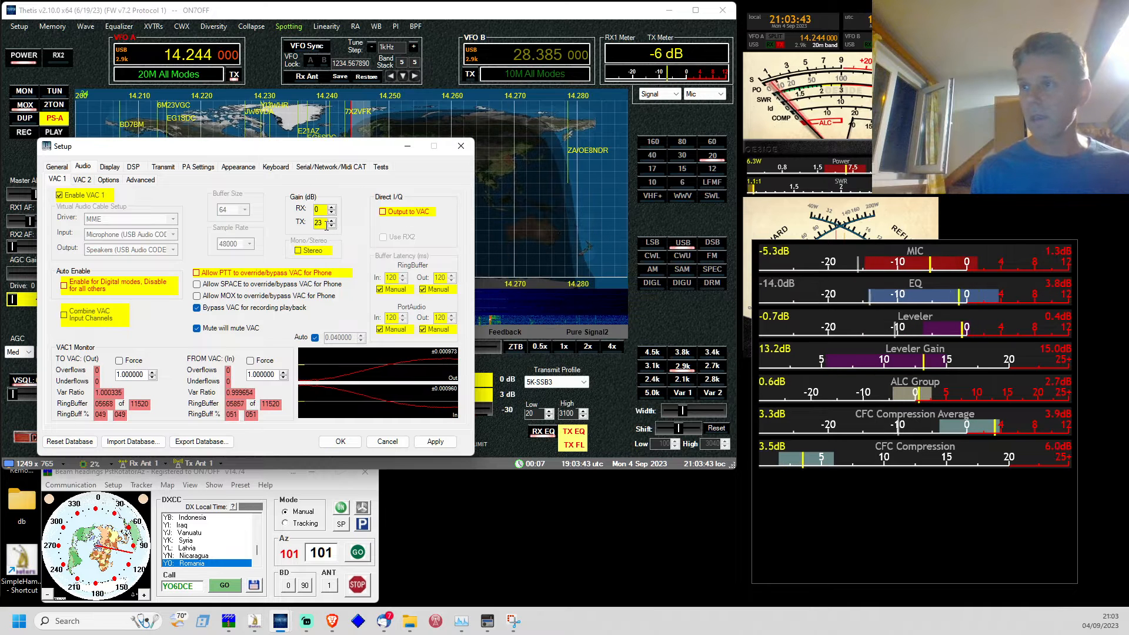
pyautogui.scroll(-7, 326, 226)
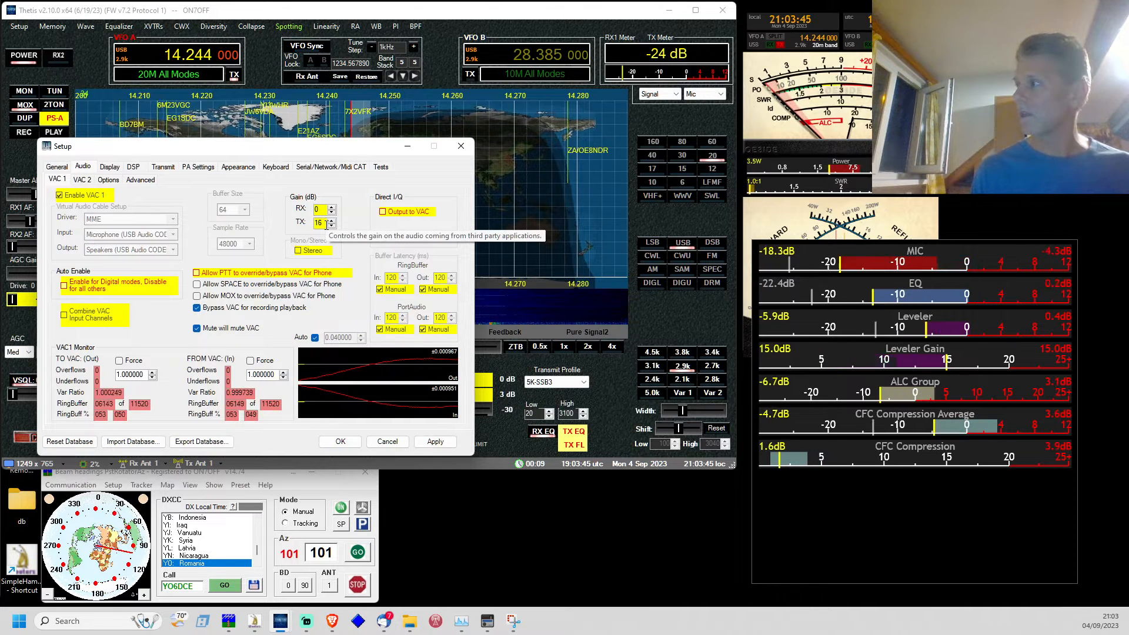
pyautogui.scroll(2, 326, 225)
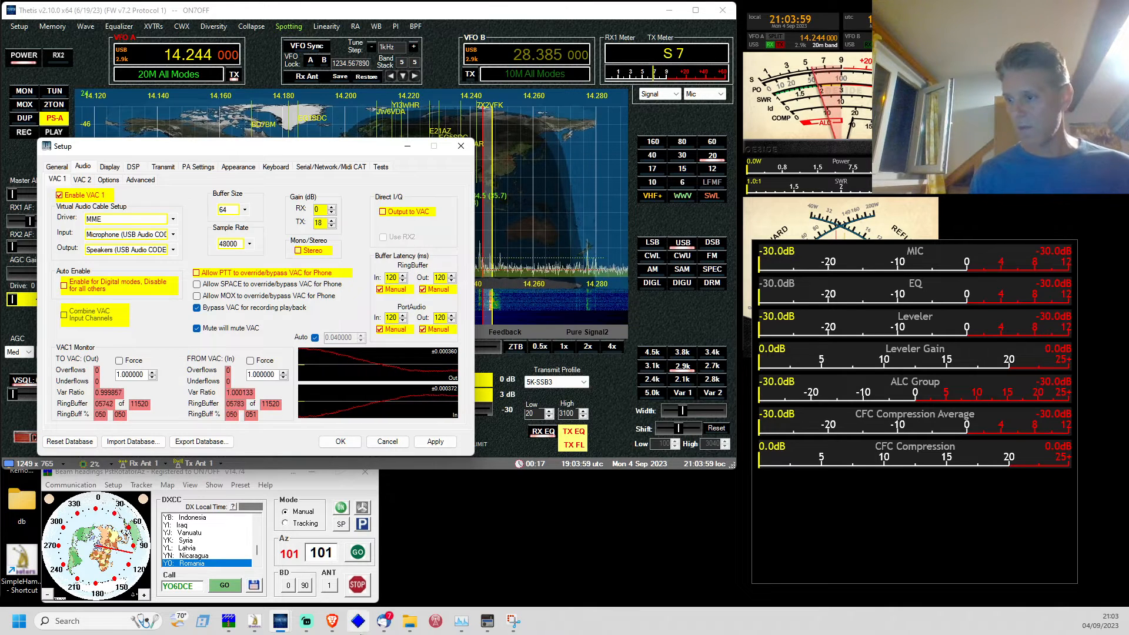
# Review the transmit audio chain diagram in the THETIS User Manual PDF, return to Thetis and close Setup.
pyautogui.moveTo(333, 621)
pyautogui.click(394, 586)
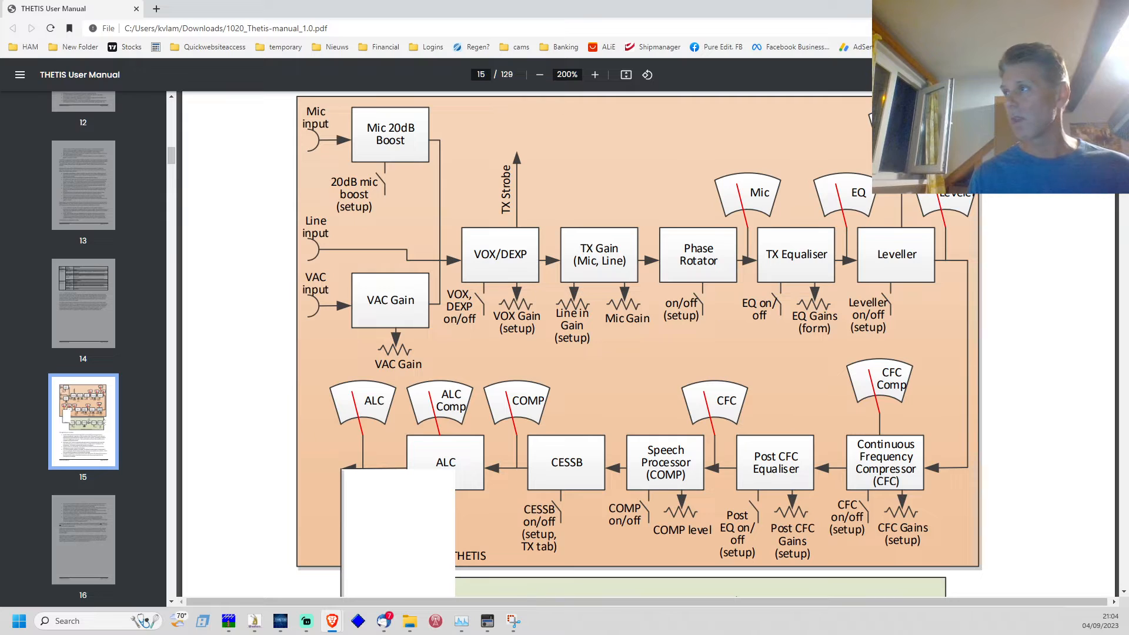
pyautogui.click(1061, 8)
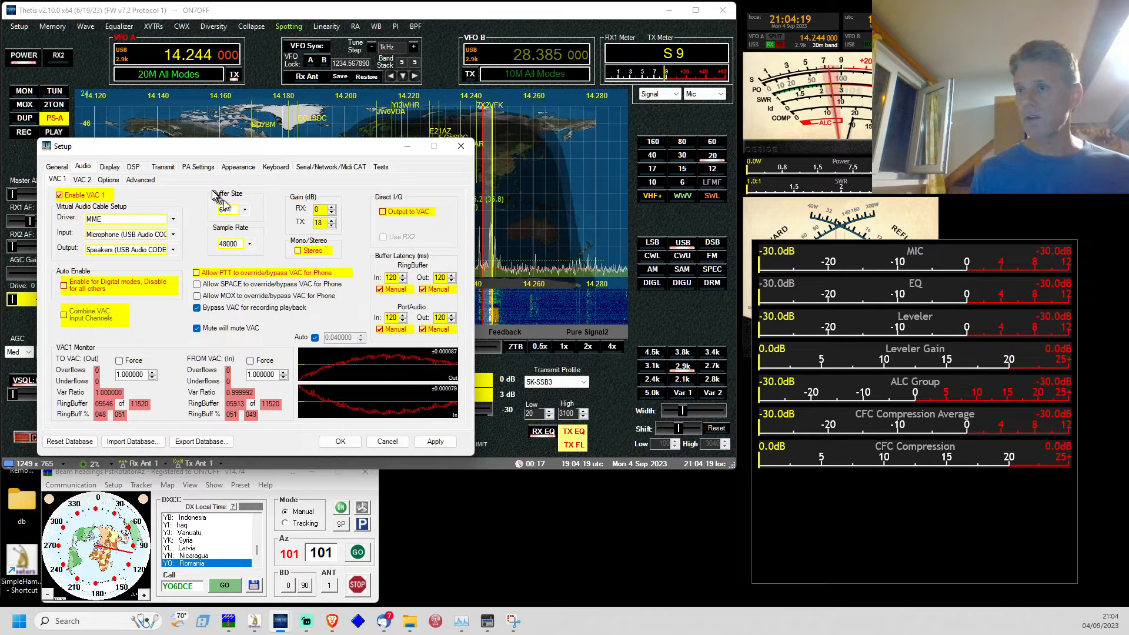
pyautogui.click(340, 442)
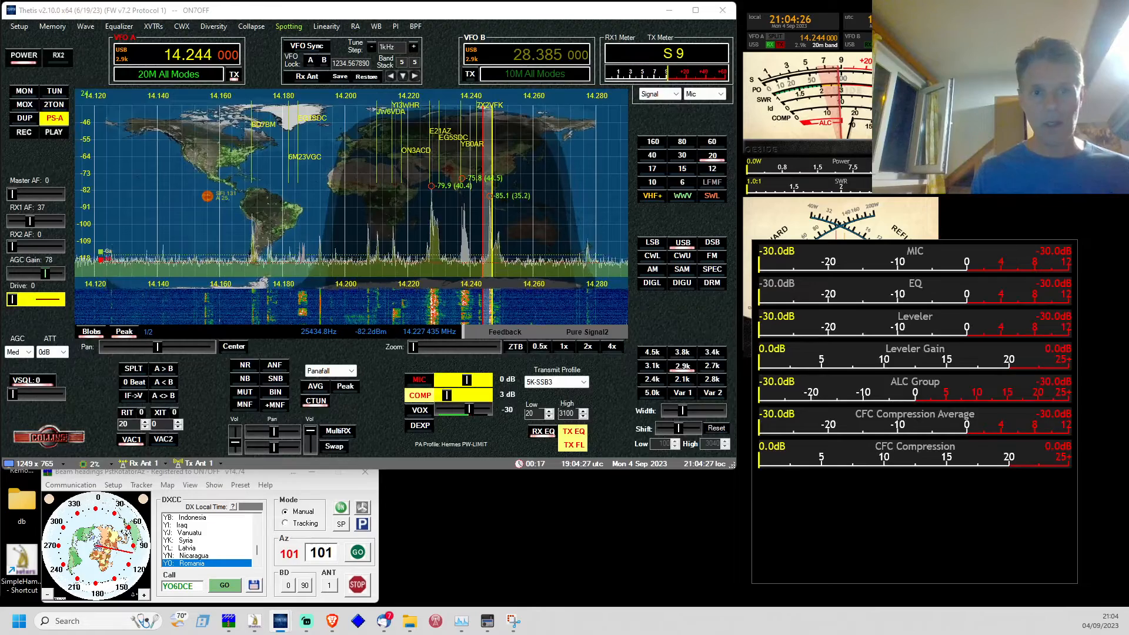
# Try the transmit equalizer's preamp at its minimum while transmitting, set it back, and close the equalizer.
pyautogui.moveTo(0, 80); pyautogui.dragTo(460, 163)
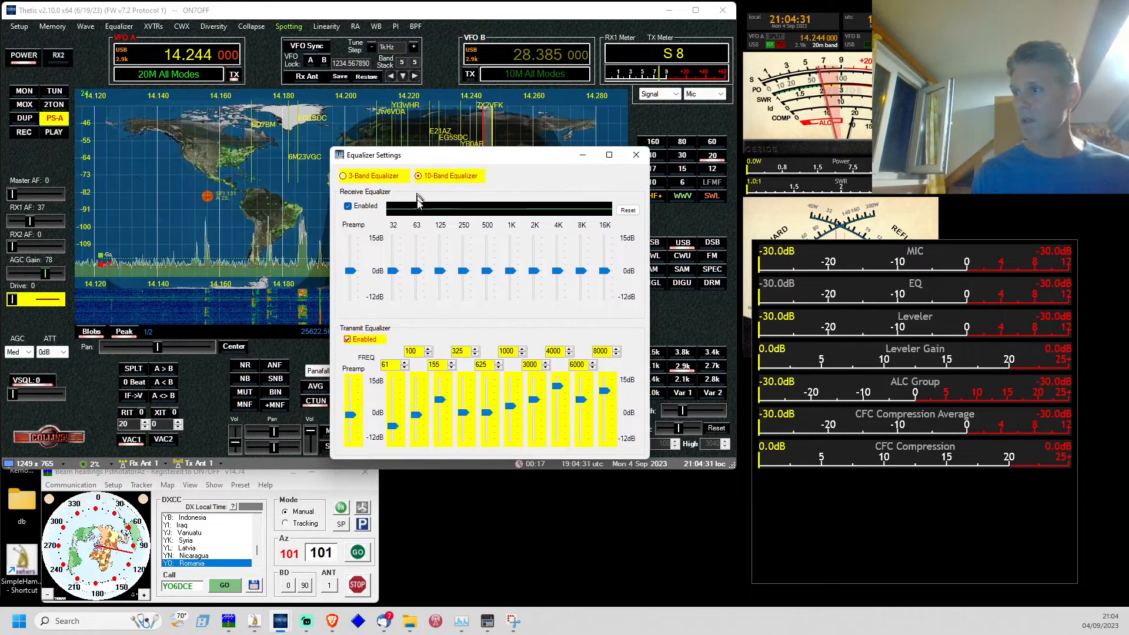
pyautogui.moveTo(459, 158); pyautogui.dragTo(515, 164)
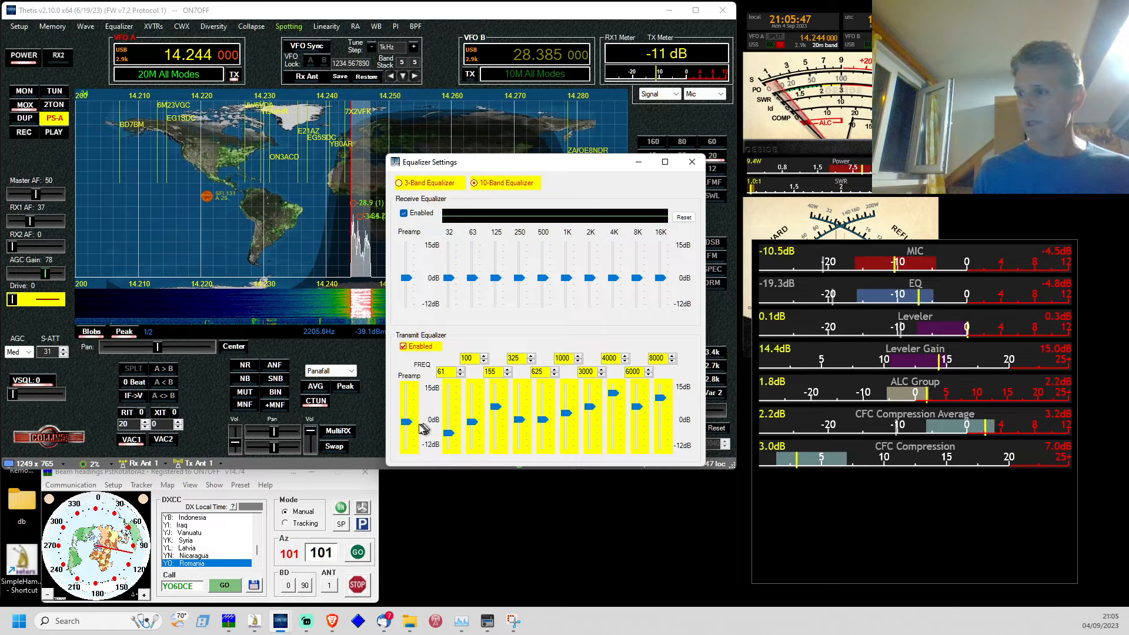
pyautogui.moveTo(406, 422); pyautogui.dragTo(413, 494)
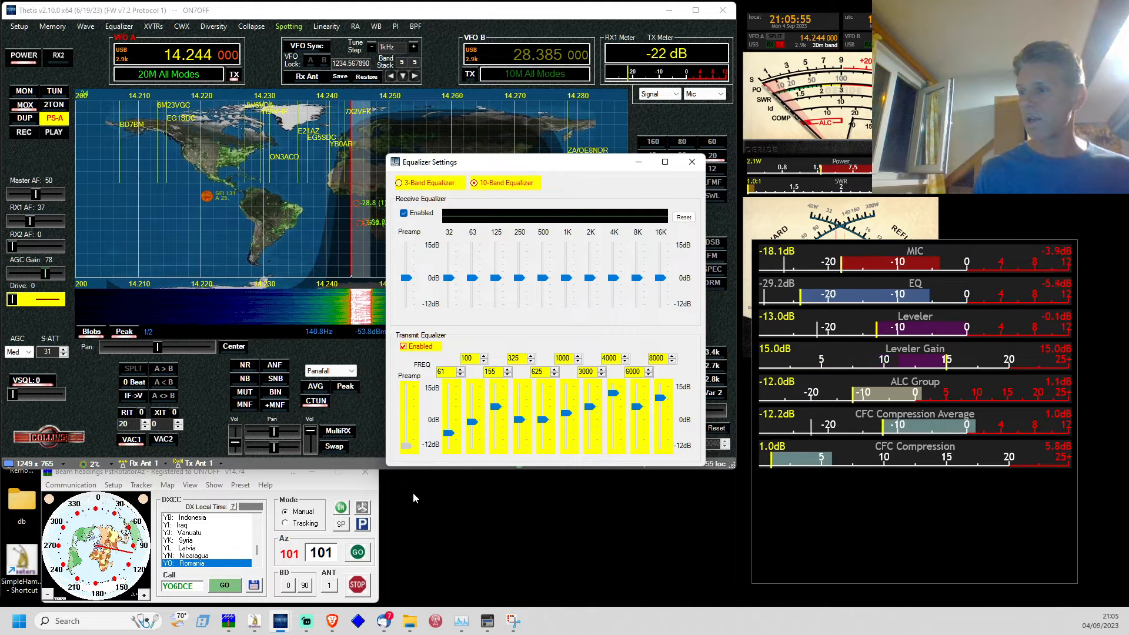
pyautogui.scroll(2, 410, 449)
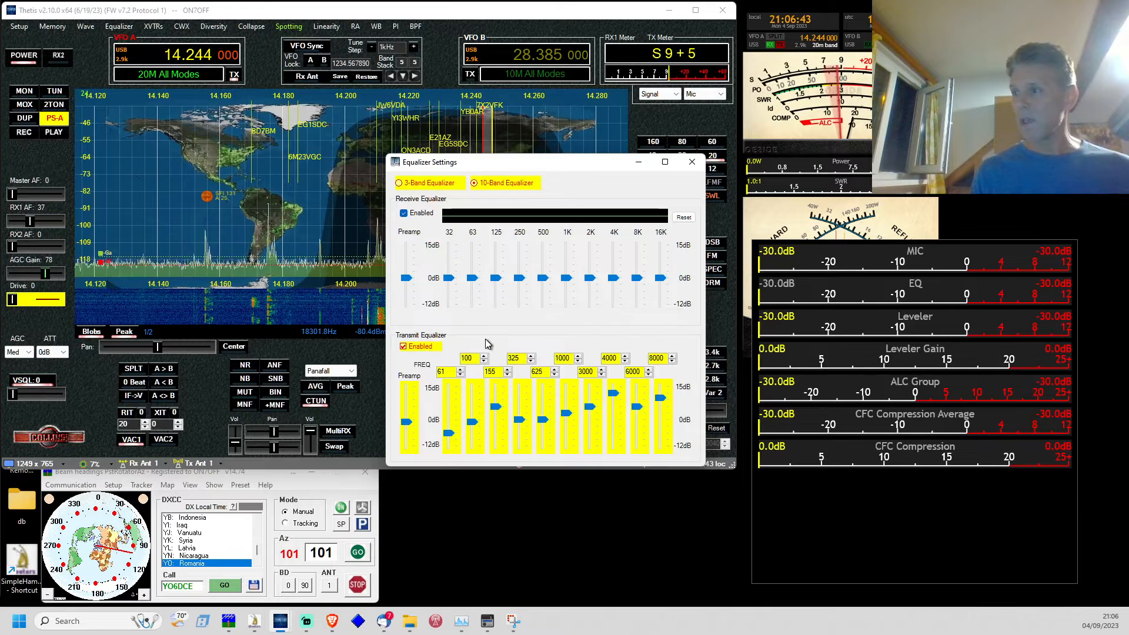
pyautogui.click(691, 163)
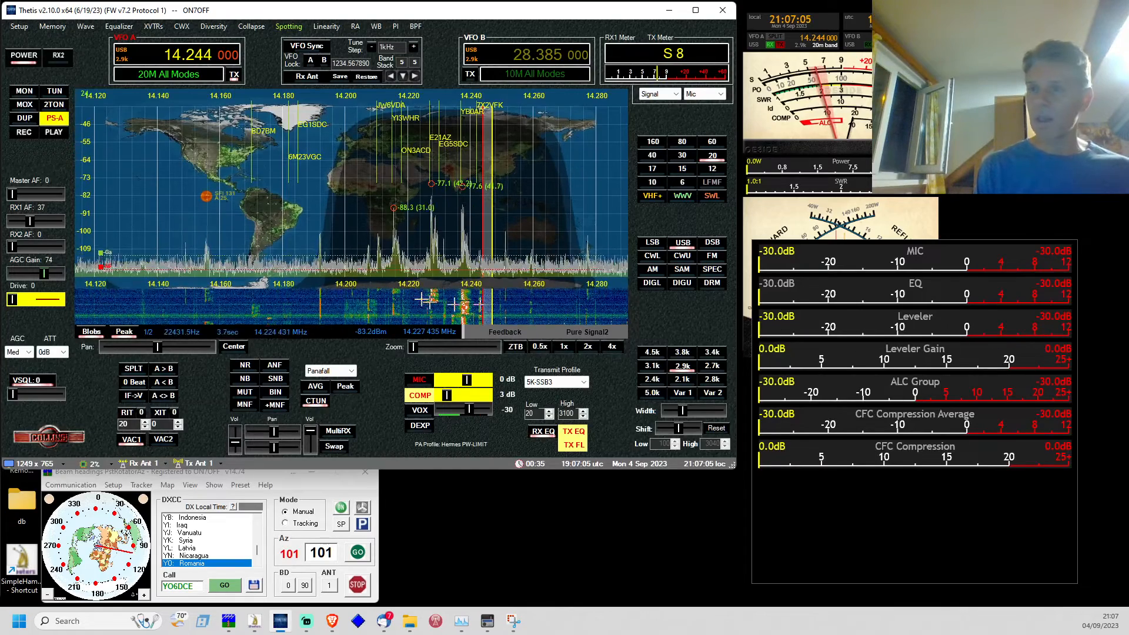
# Open the DSP AGC/ALC settings in Setup, lower the Leveler's maximum gain to 7 dB and key the transmitter.
pyautogui.click(14, 28)
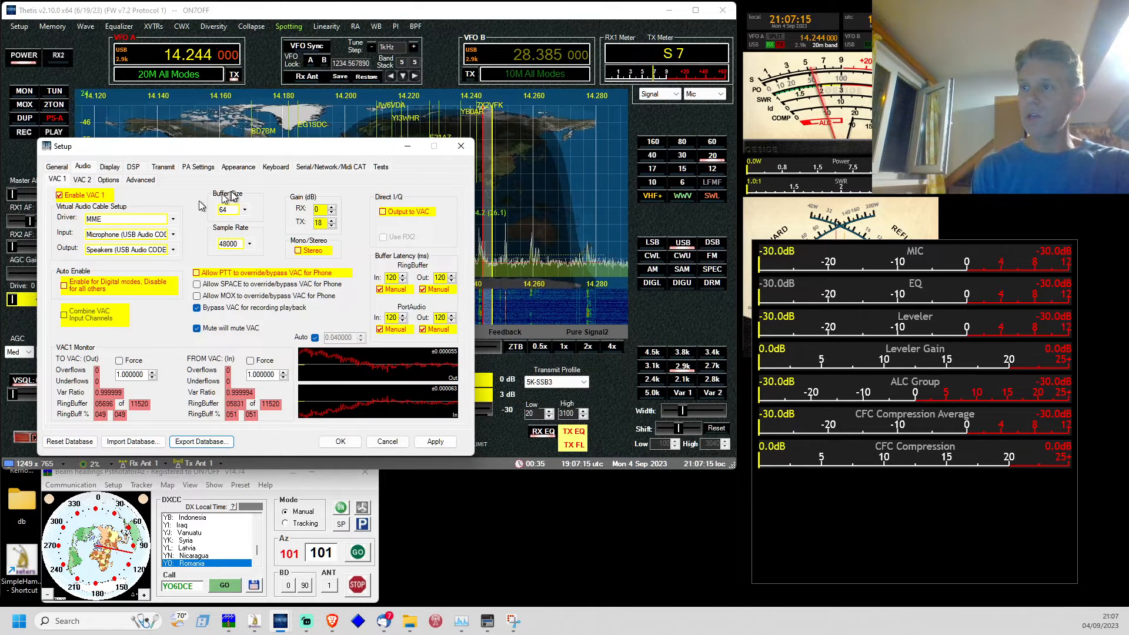
pyautogui.click(133, 168)
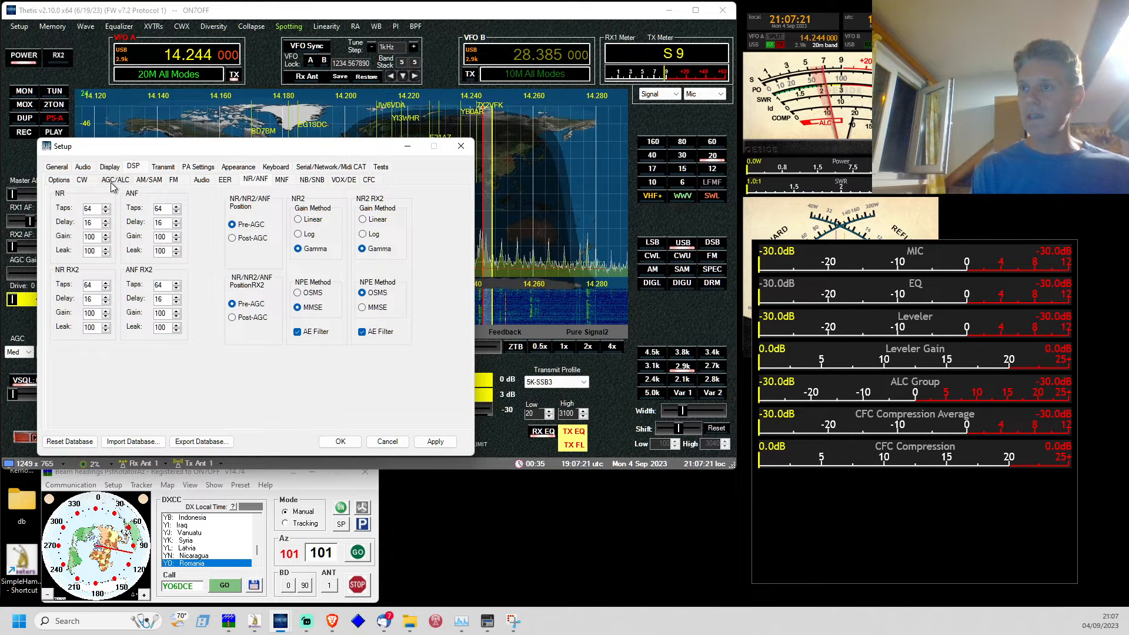
pyautogui.click(113, 182)
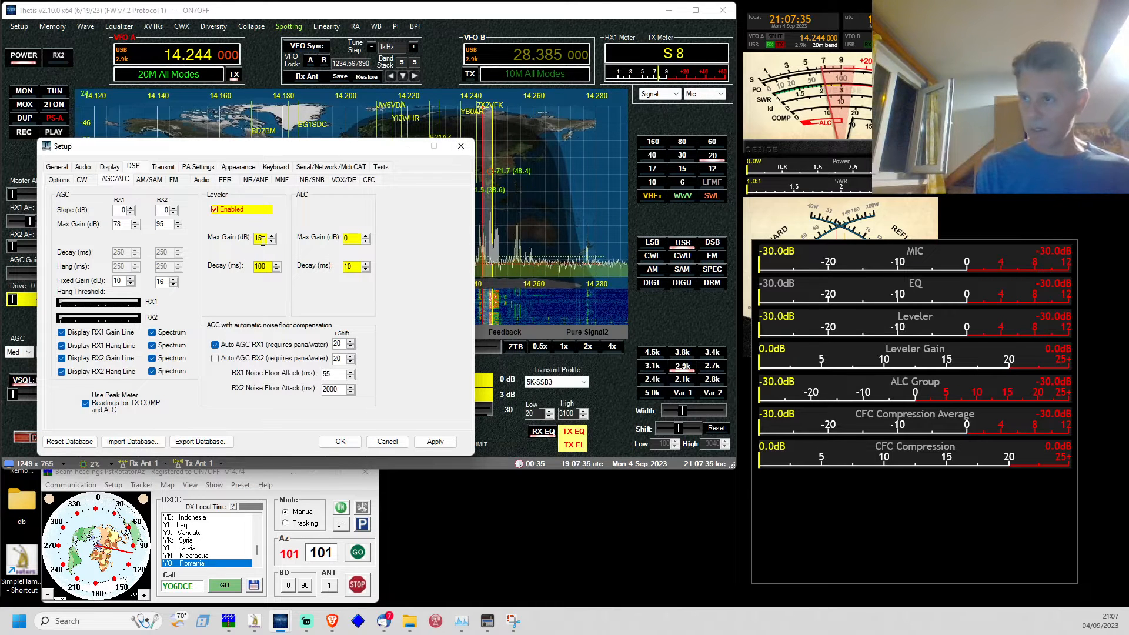
pyautogui.scroll(-4, 263, 241)
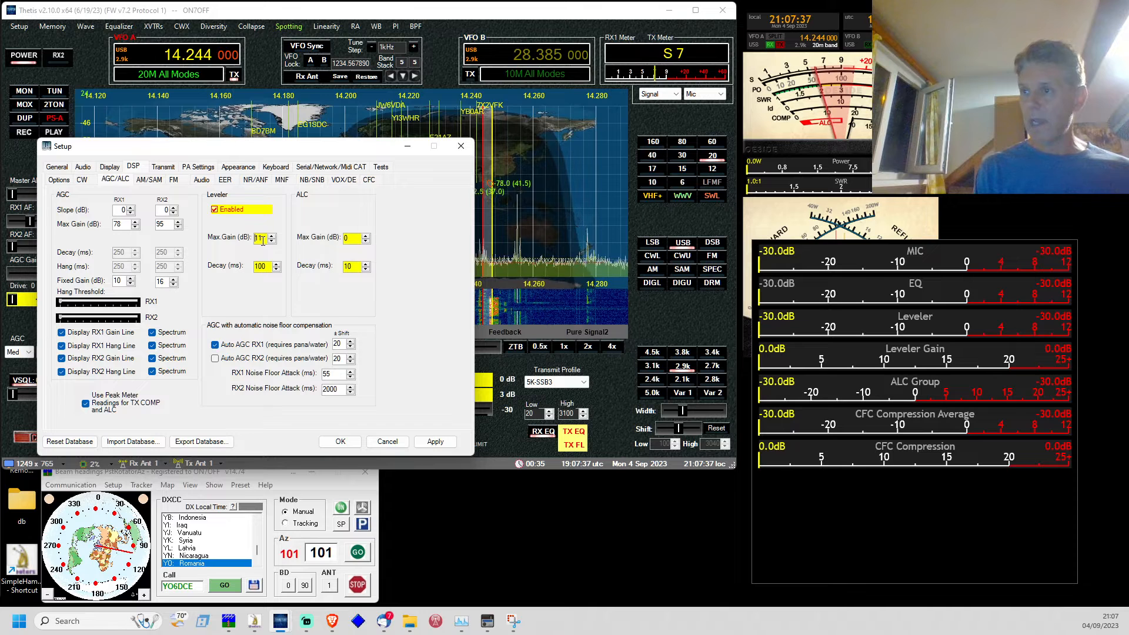
pyautogui.press('space')
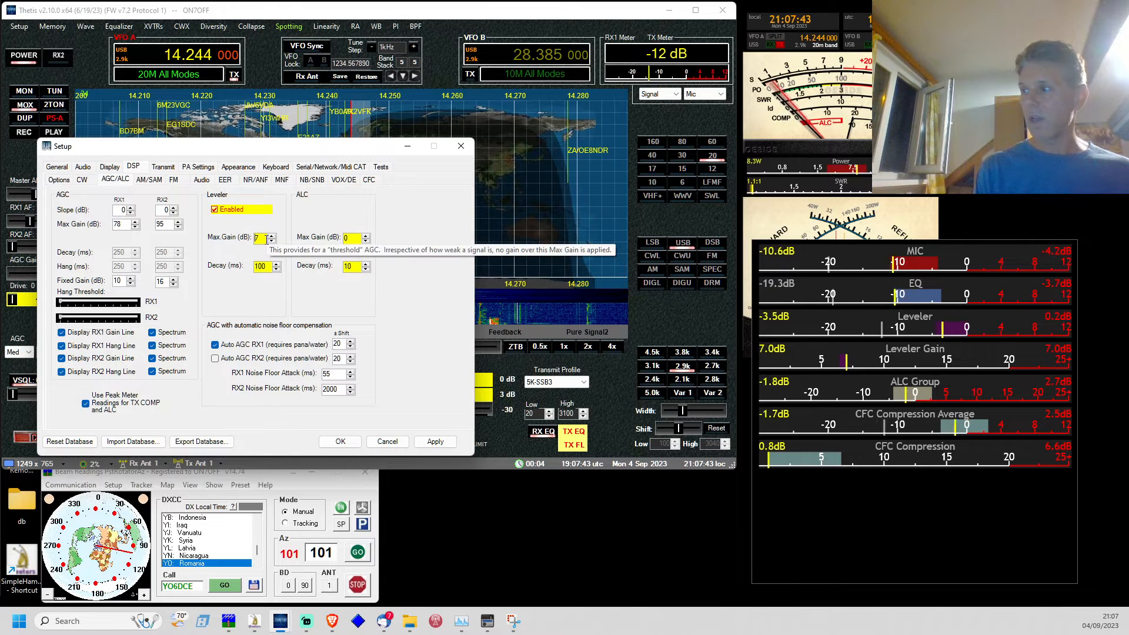
# Raise the Leveler's maximum gain to 16 dB while transmitting, settle on 15 dB, and close Setup.
pyautogui.scroll(1, 264, 239)
pyautogui.scroll(4, 263, 240)
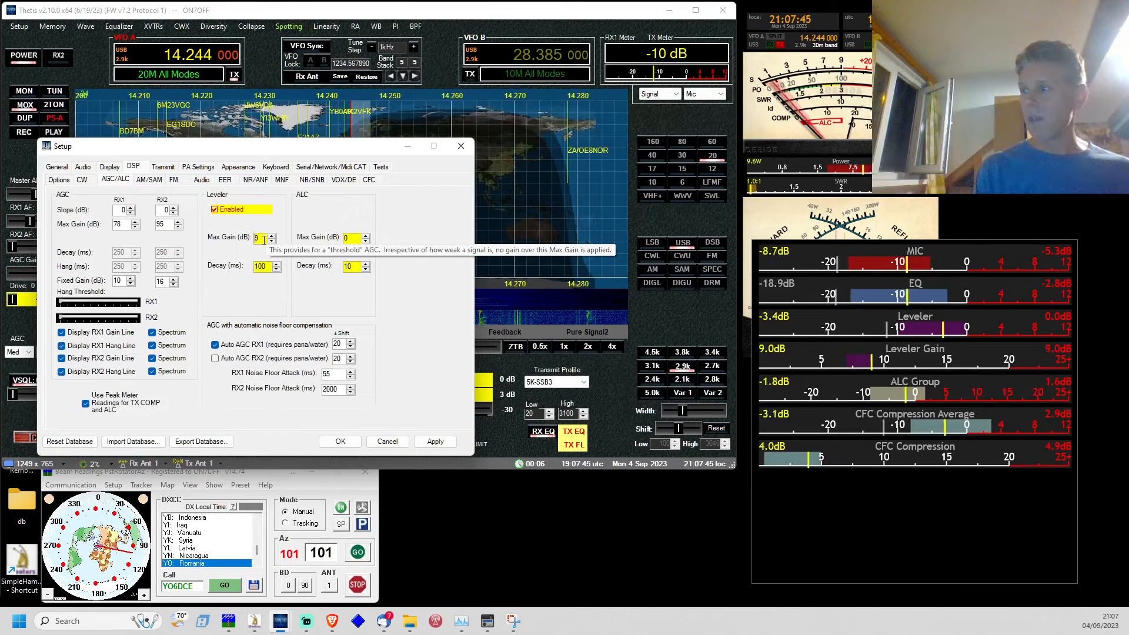
pyautogui.scroll(4, 264, 240)
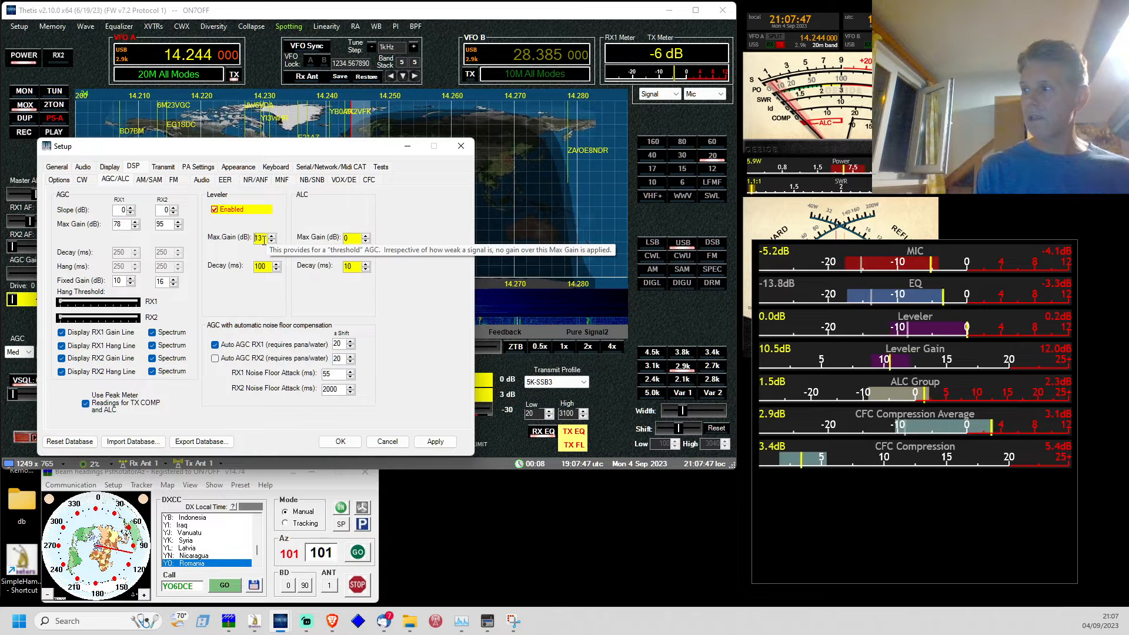
pyautogui.scroll(3, 264, 239)
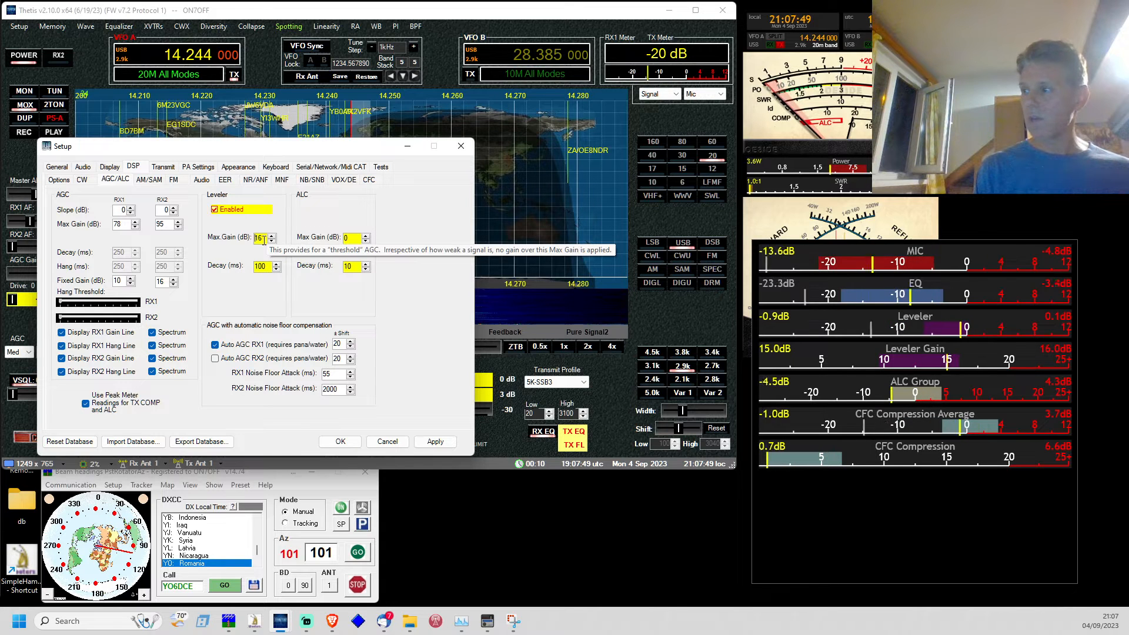
pyautogui.scroll(-4, 263, 239)
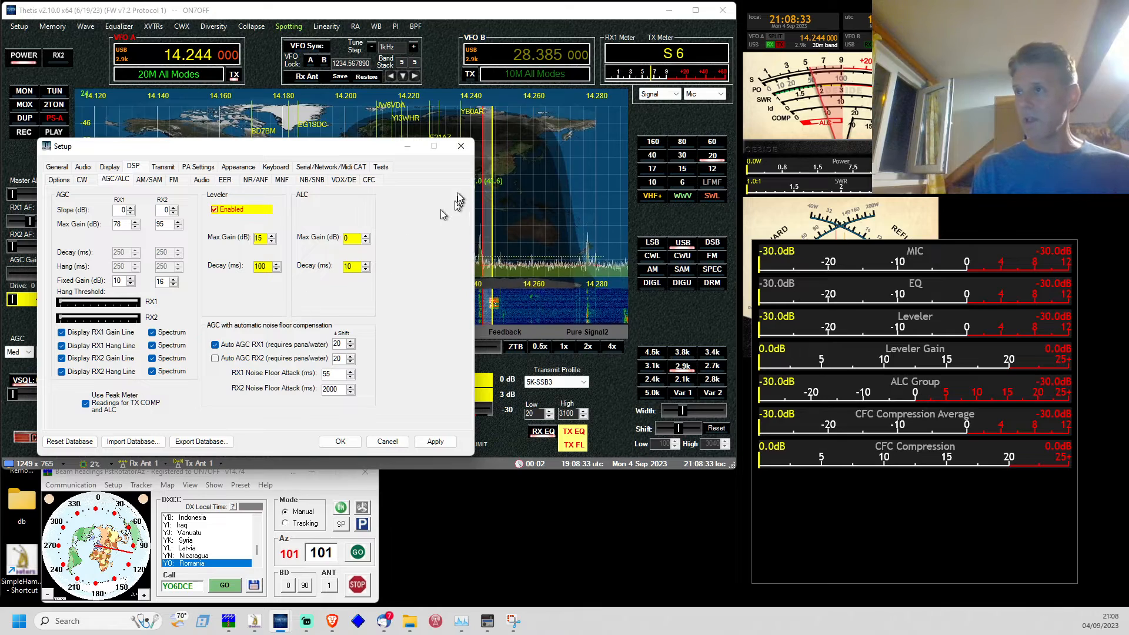
pyautogui.click(459, 150)
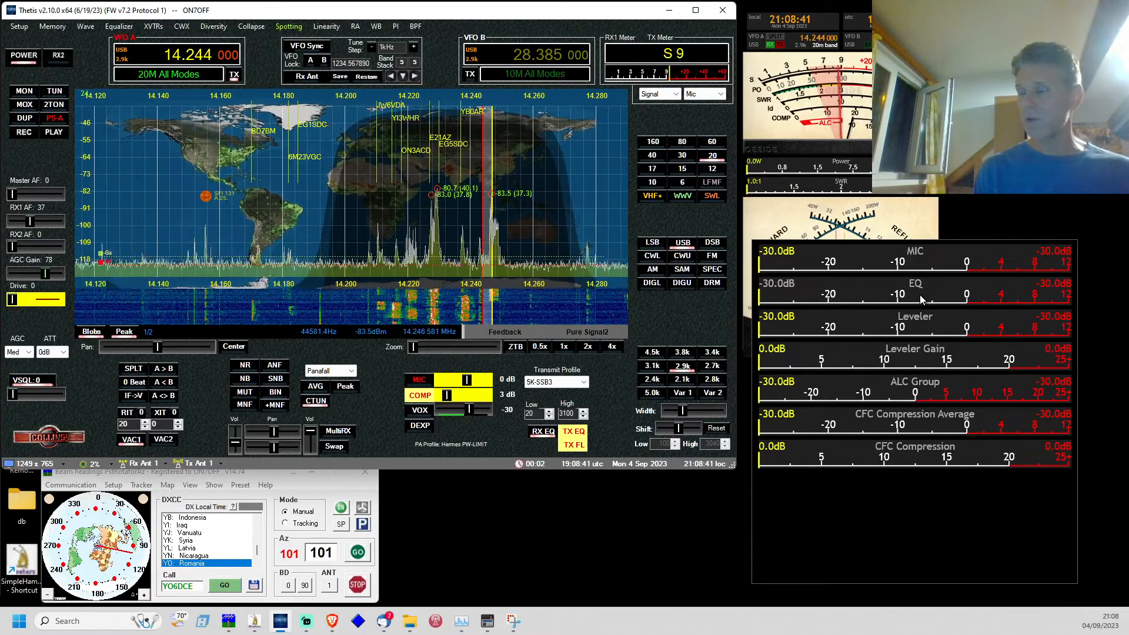
# Switch to Audacity, record about 13 seconds of speech, and select nearly the whole recording.
pyautogui.click(119, 26)
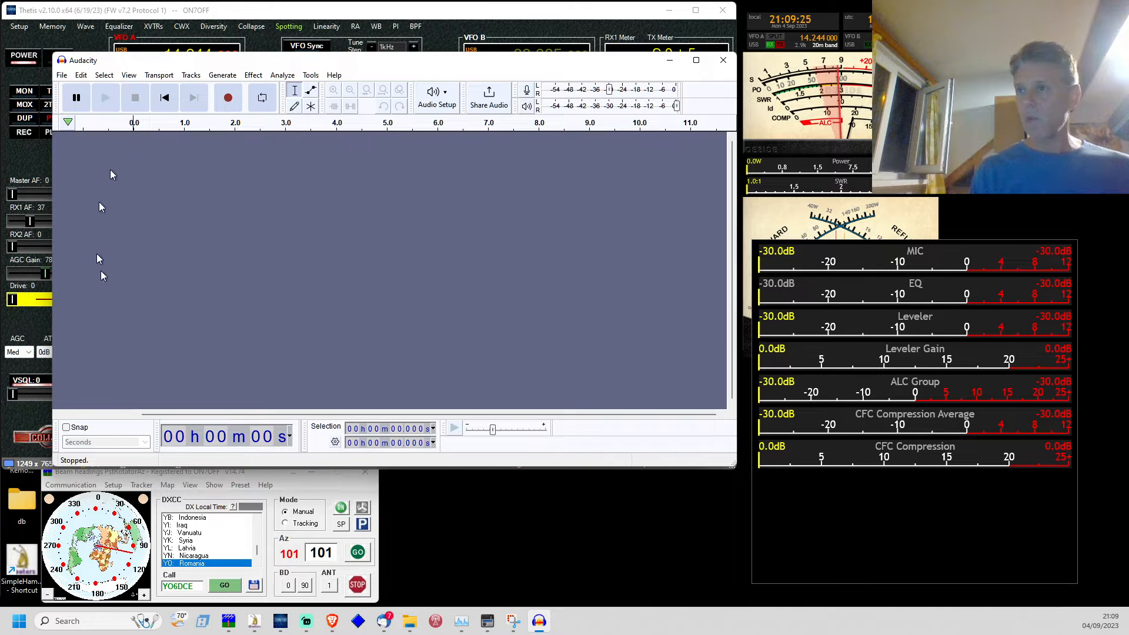
pyautogui.click(229, 99)
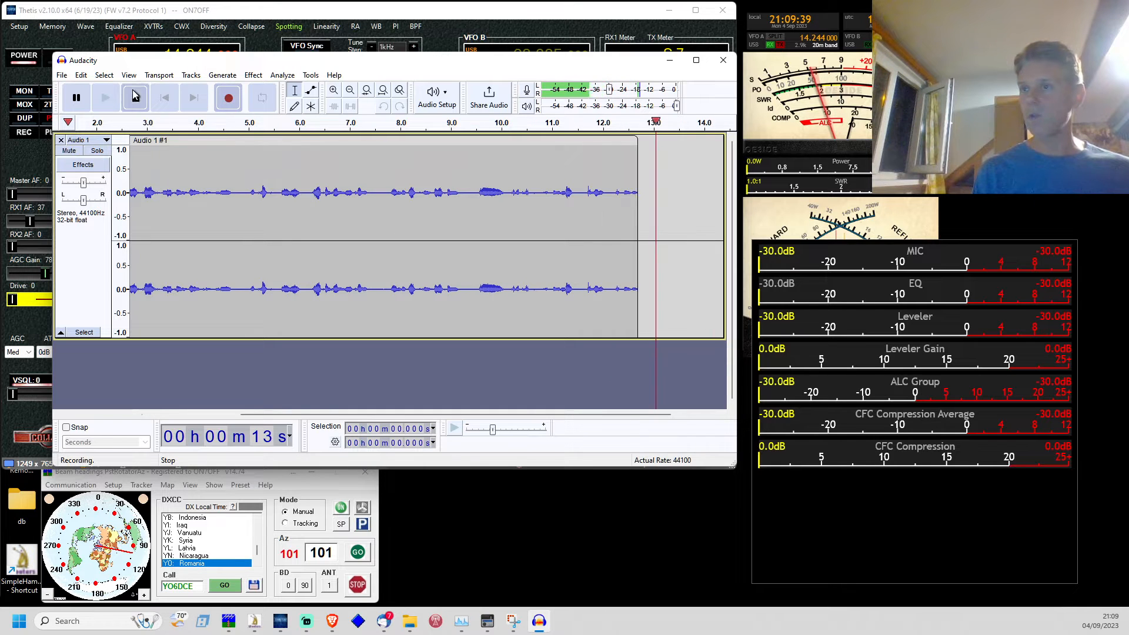
pyautogui.click(134, 95)
pyautogui.moveTo(627, 222); pyautogui.dragTo(146, 246)
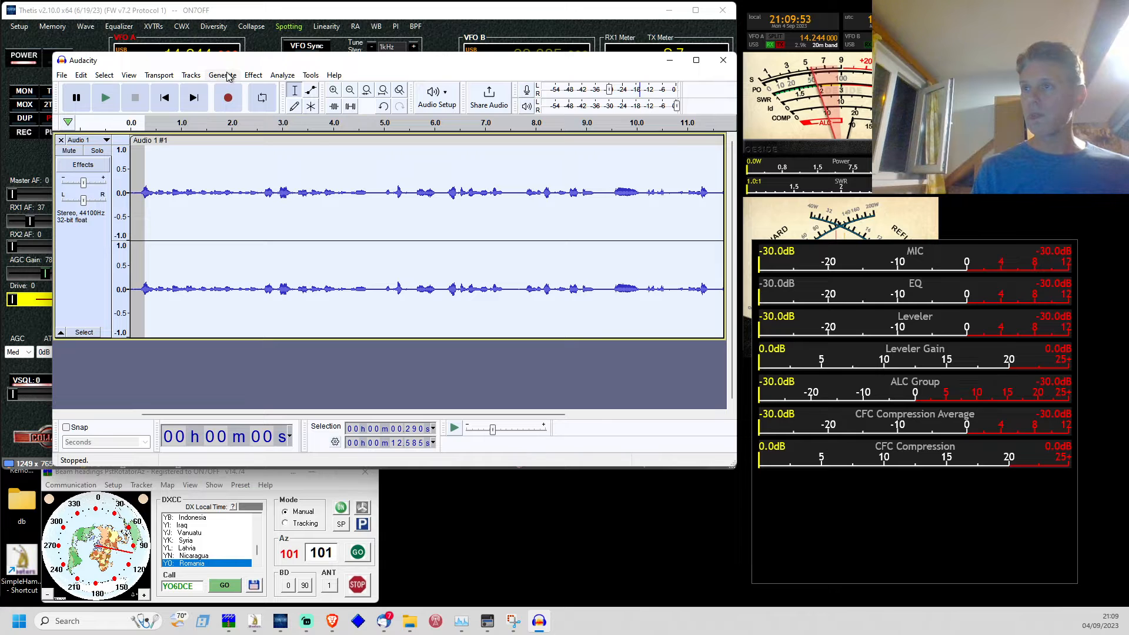
# Plot the spectrum of the selected speech to examine its frequency peaks, and close Audacity without saving the project.
pyautogui.click(283, 76)
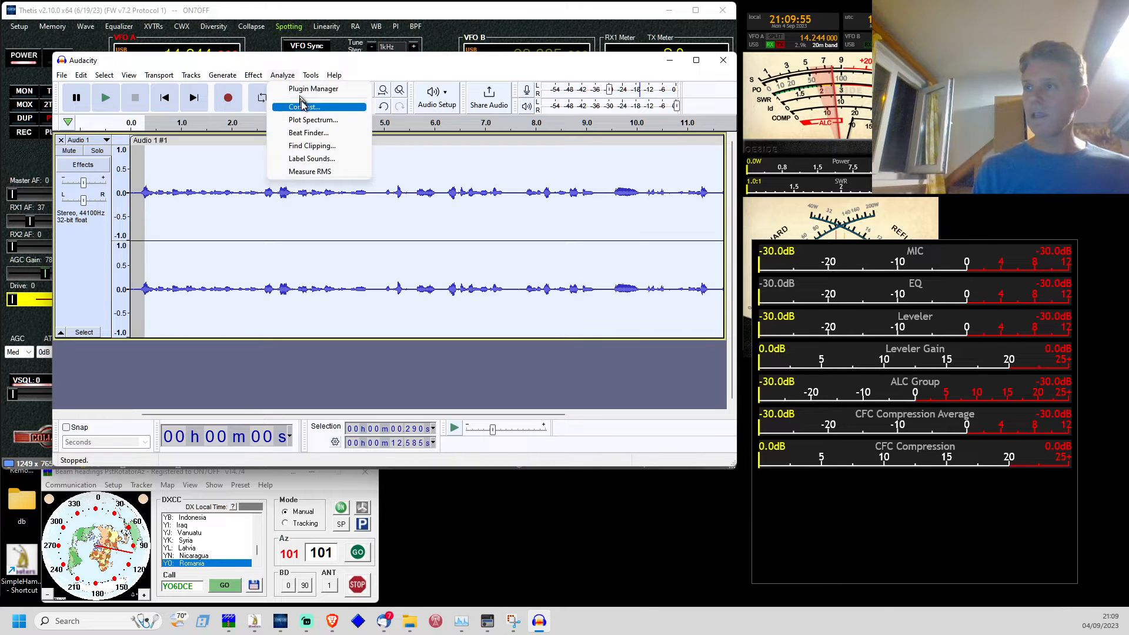
pyautogui.click(306, 120)
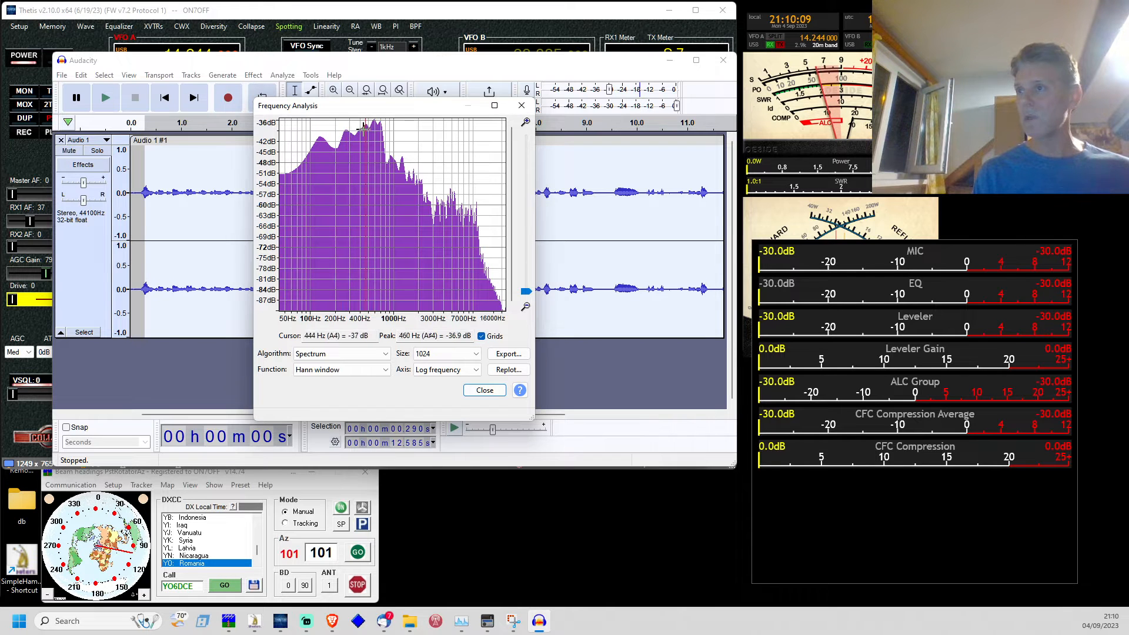
pyautogui.click(520, 105)
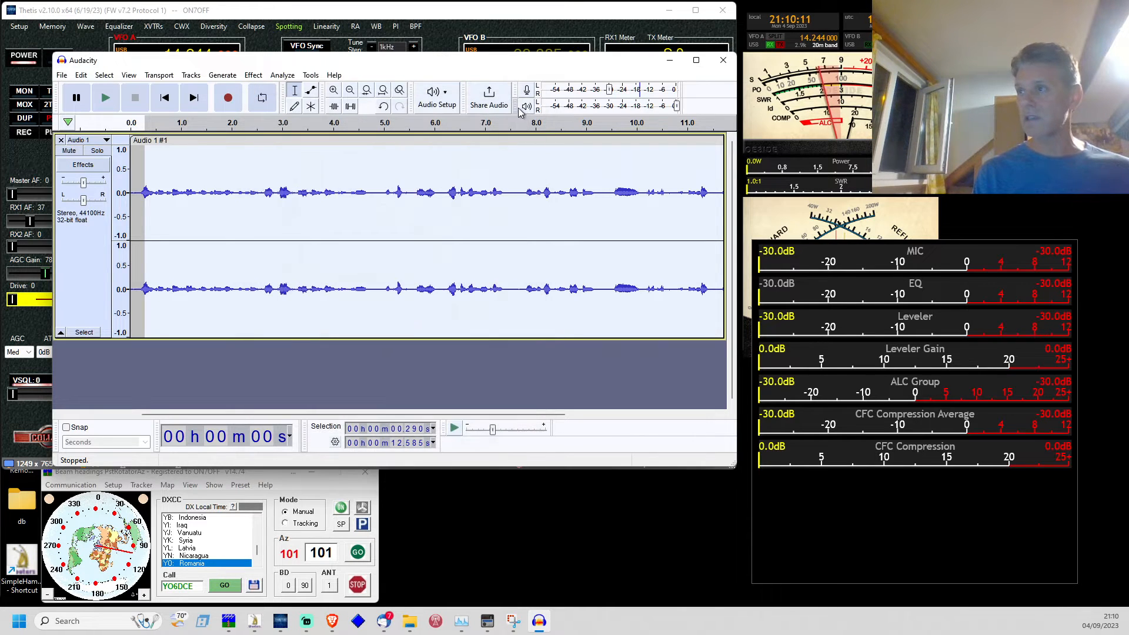
pyautogui.click(723, 60)
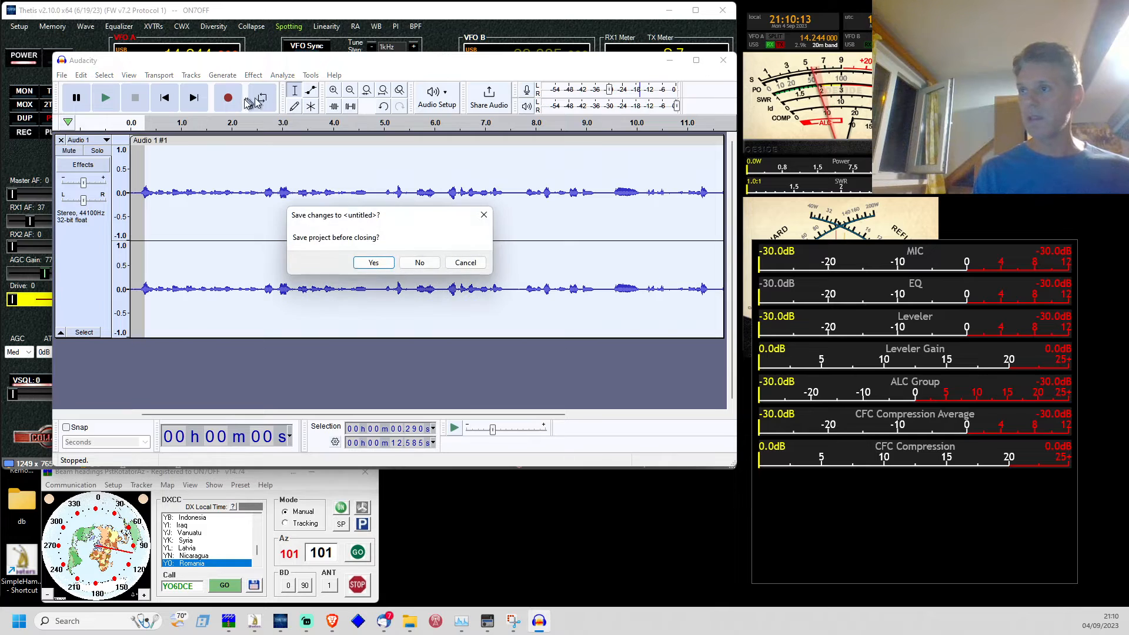
pyautogui.click(425, 262)
# Review the ten-band transmit equalizer's frequencies and gains in Thetis, and close the equalizer.
pyautogui.click(126, 28)
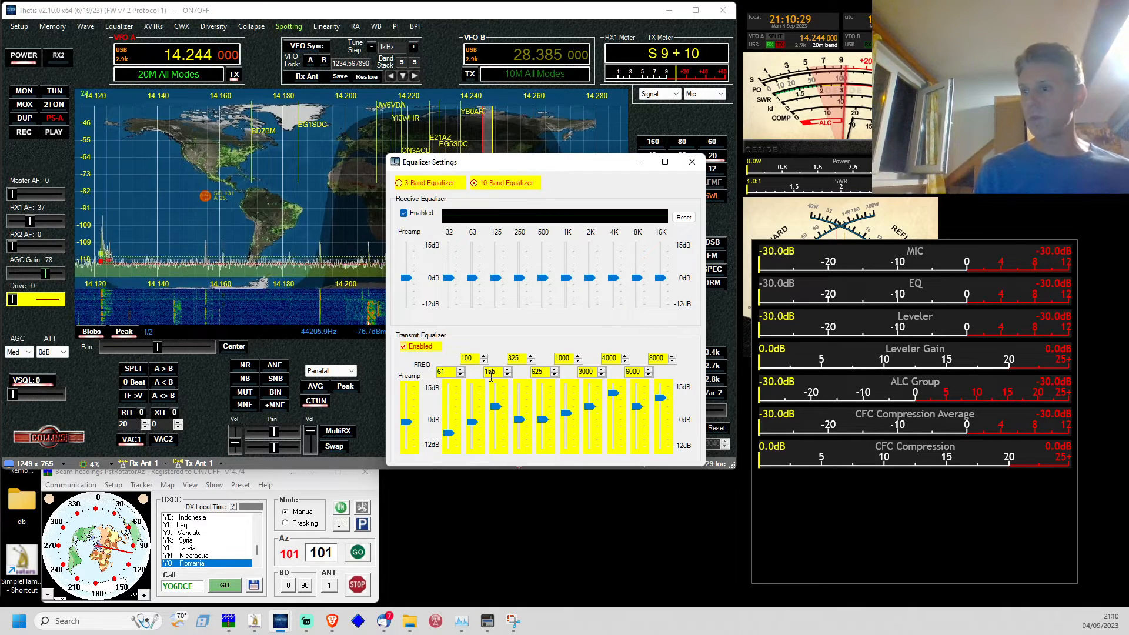
pyautogui.click(692, 165)
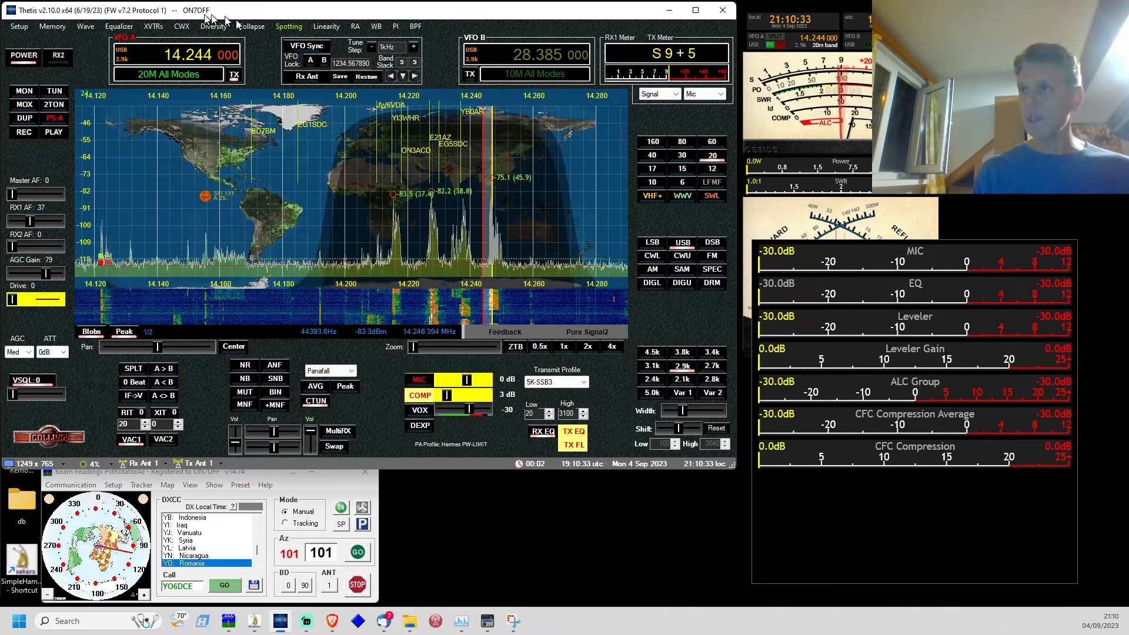
pyautogui.click(118, 26)
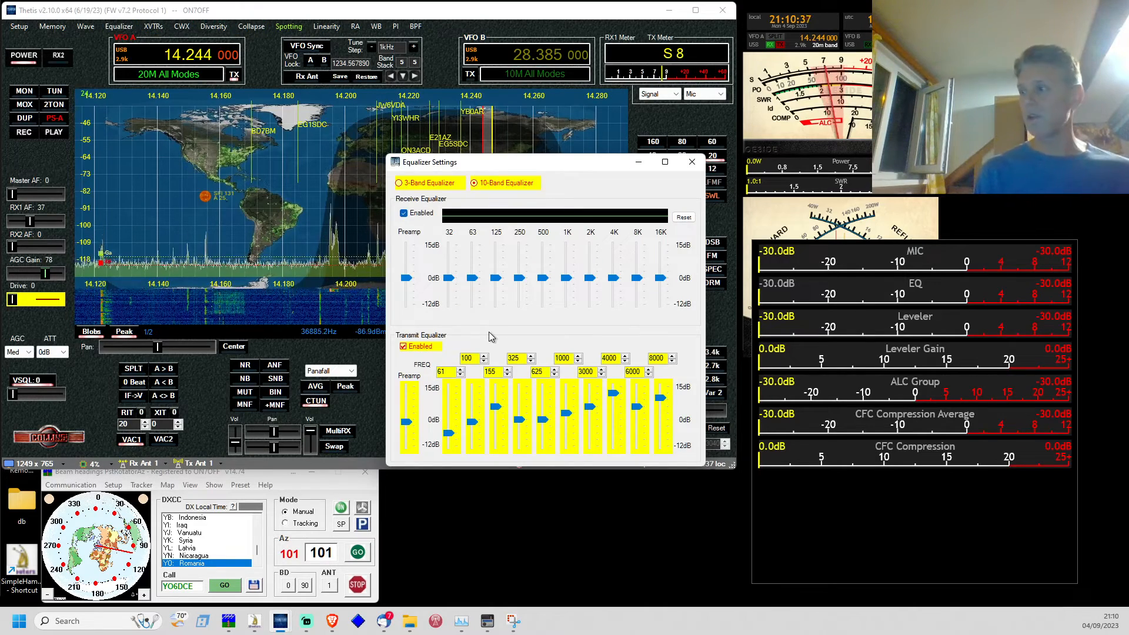
pyautogui.moveTo(591, 312)
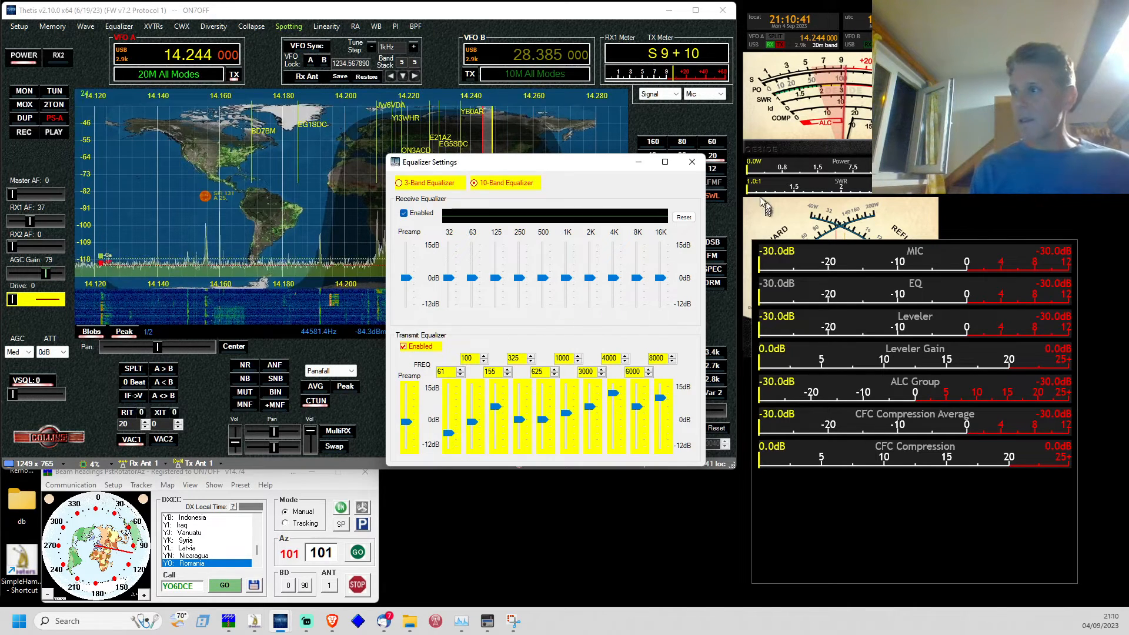
pyautogui.click(700, 167)
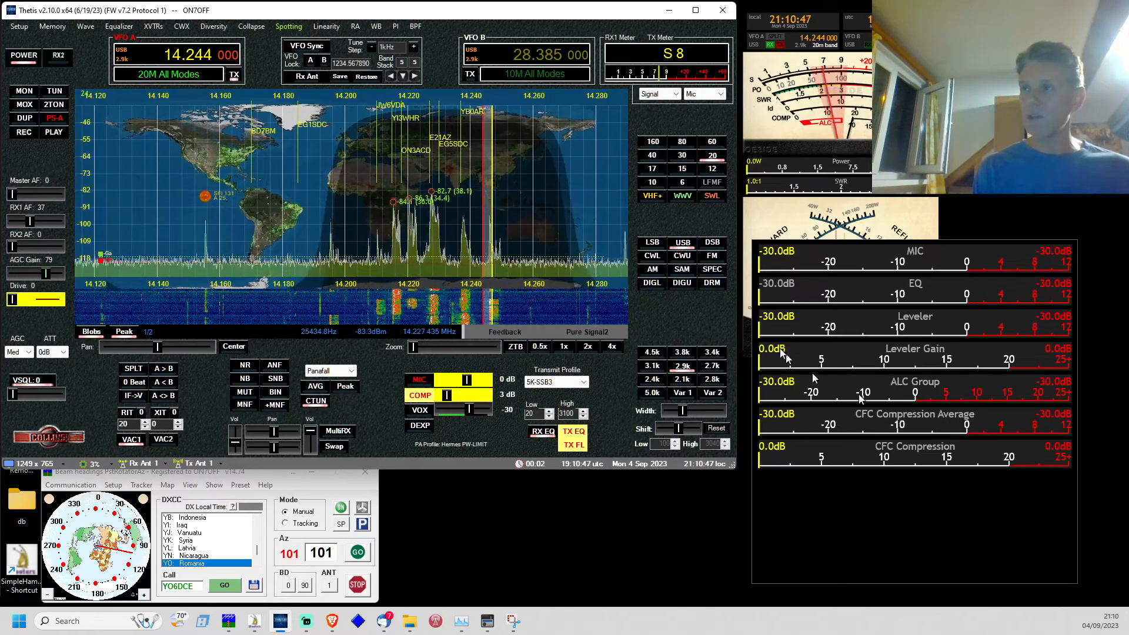
# Examine the CFC settings in the DSP section of Setup and compare their bands with the transmit equalizer.
pyautogui.click(26, 27)
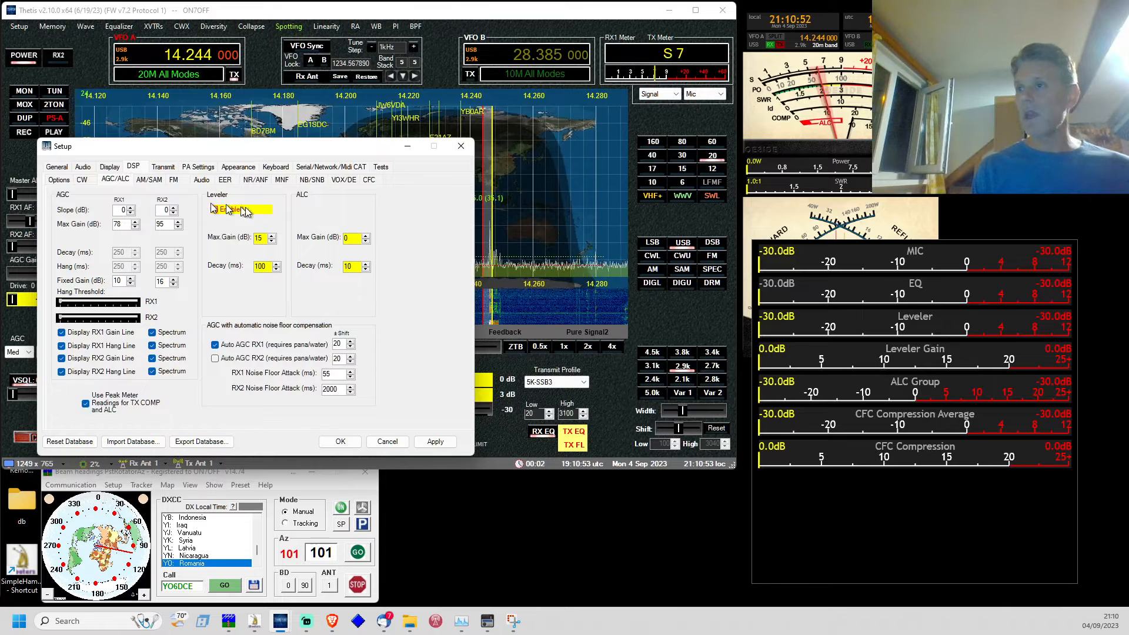
pyautogui.click(370, 180)
pyautogui.moveTo(268, 151); pyautogui.dragTo(363, 122)
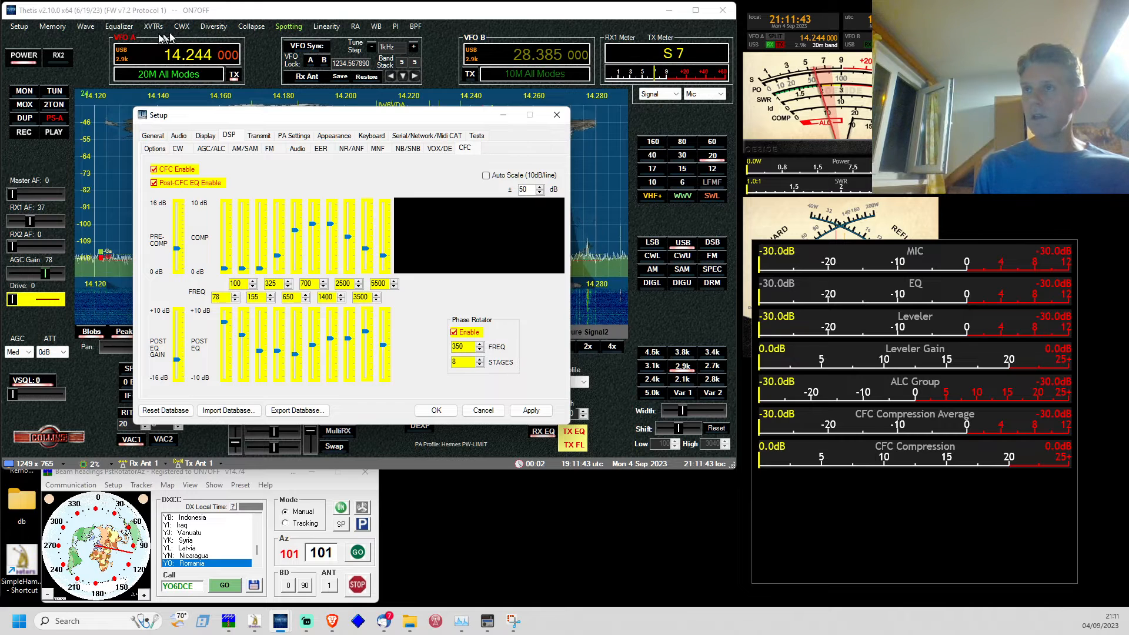
pyautogui.click(118, 26)
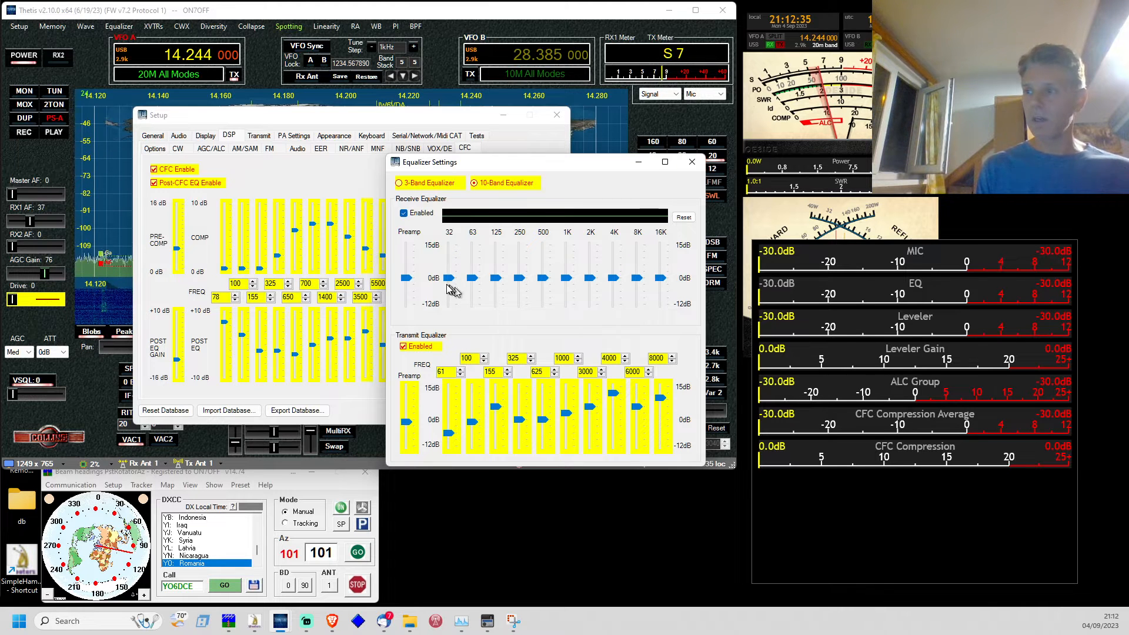
pyautogui.click(692, 163)
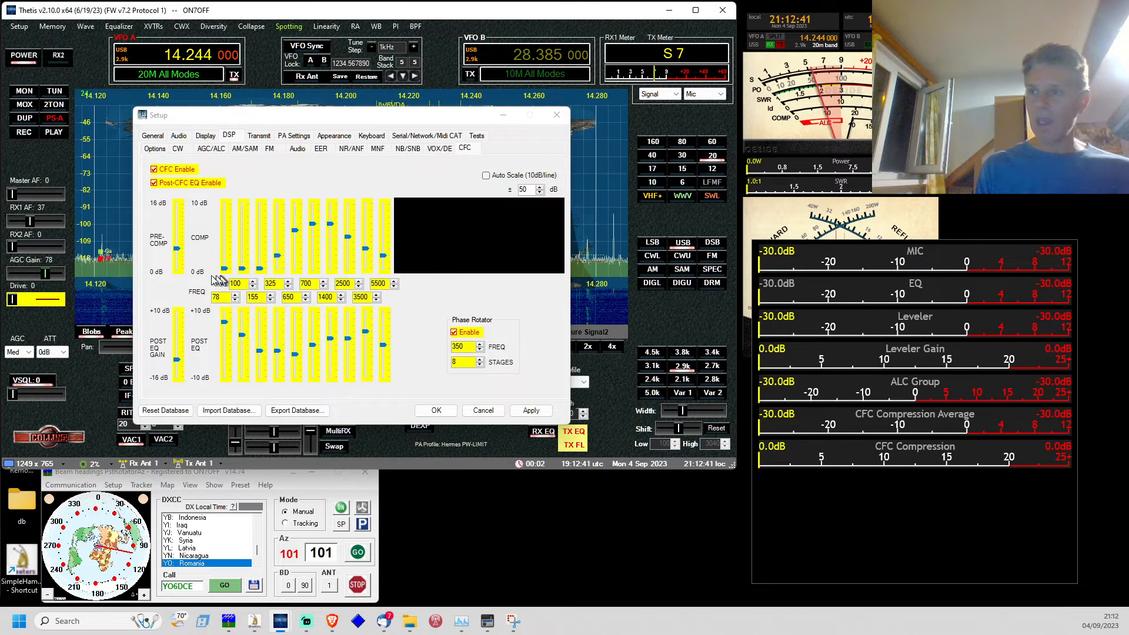
# Try a CFC pre-compression of 9 dB and return it to 5 dB.
pyautogui.click(178, 248)
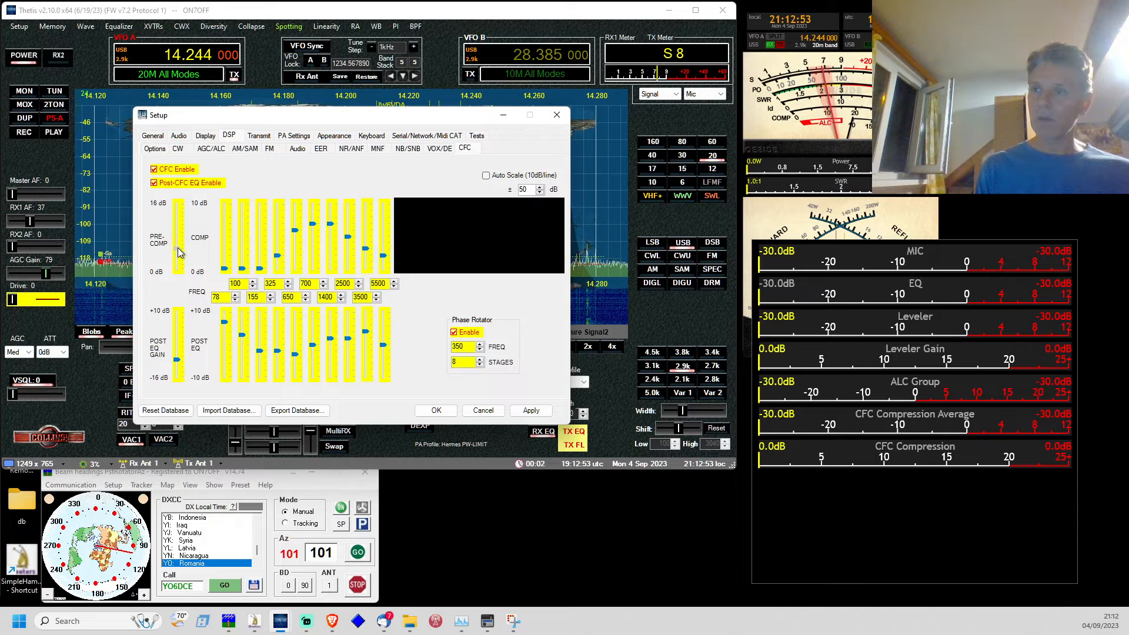
pyautogui.moveTo(176, 251); pyautogui.dragTo(176, 248)
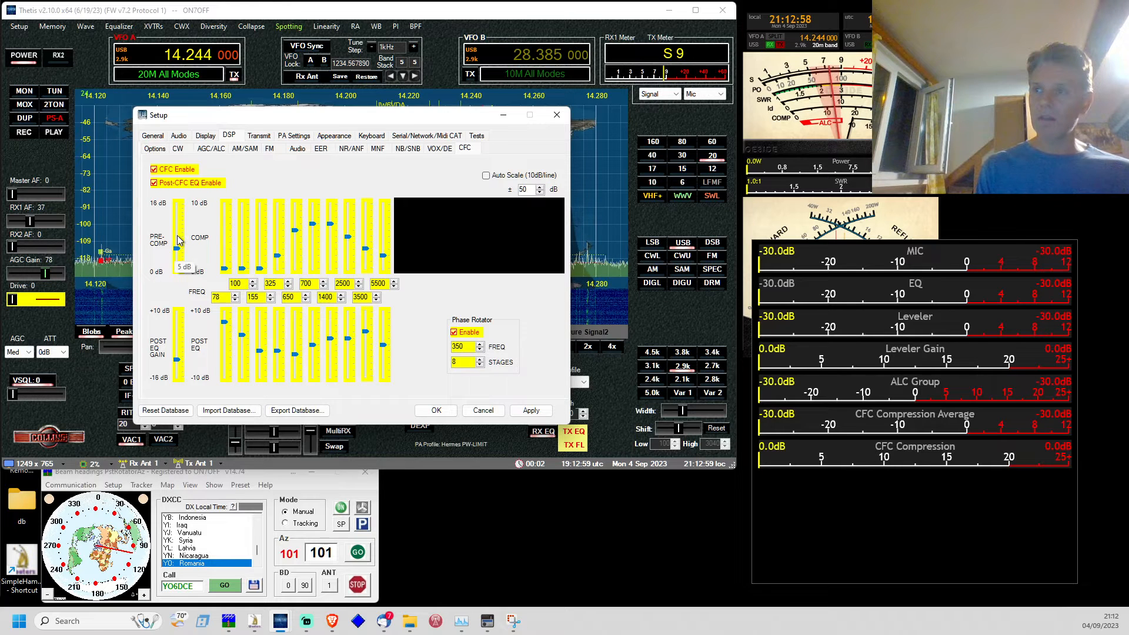
pyautogui.click(177, 235)
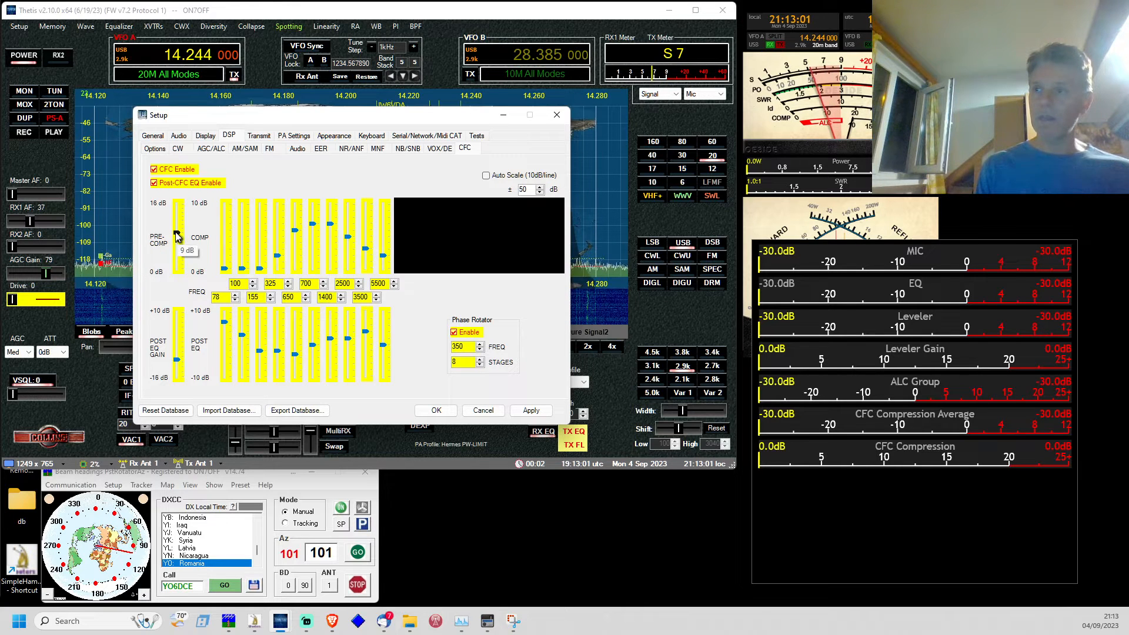
pyautogui.moveTo(177, 241); pyautogui.dragTo(179, 250)
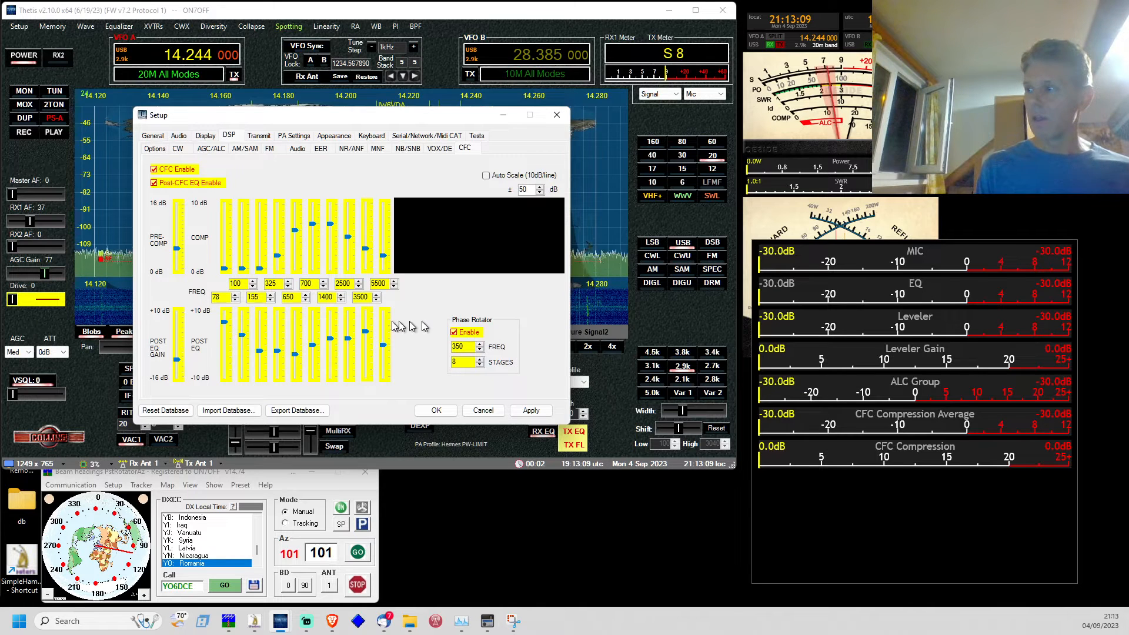
# Transmit test speech while adjusting the CFC post-EQ gain, set it to -12 dB, and stop transmitting.
pyautogui.press('space')
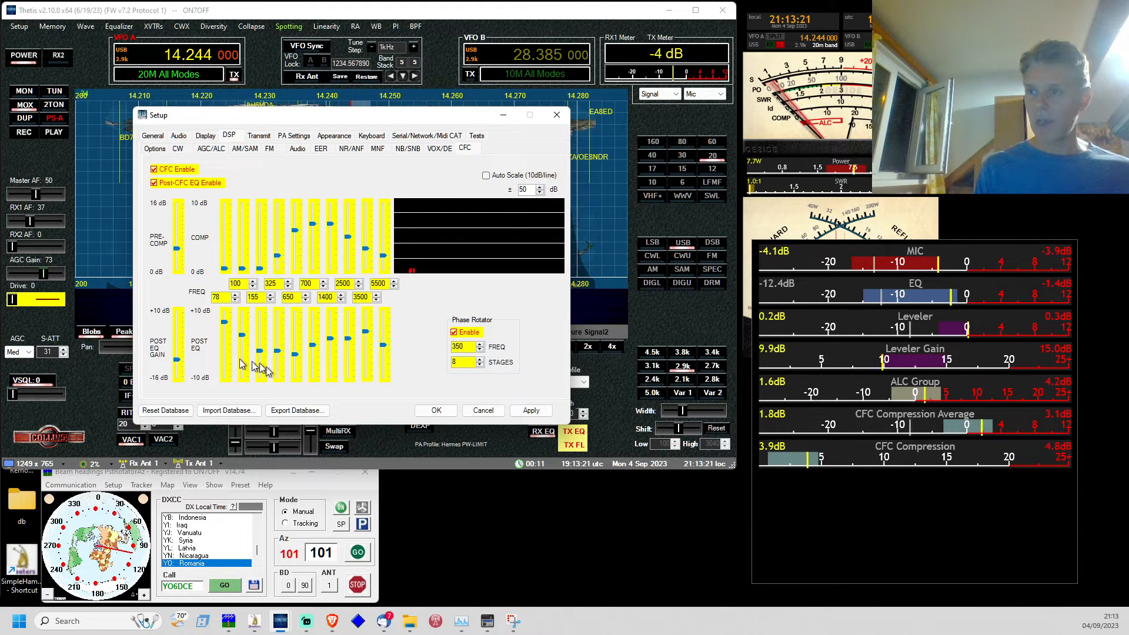
pyautogui.moveTo(181, 368)
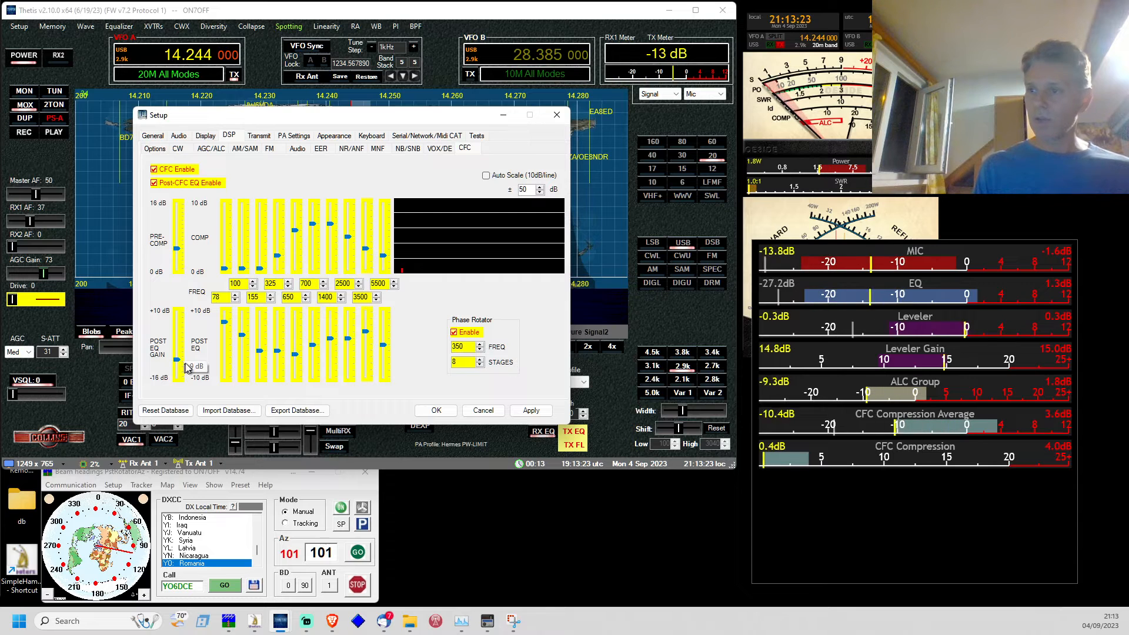
pyautogui.moveTo(177, 254)
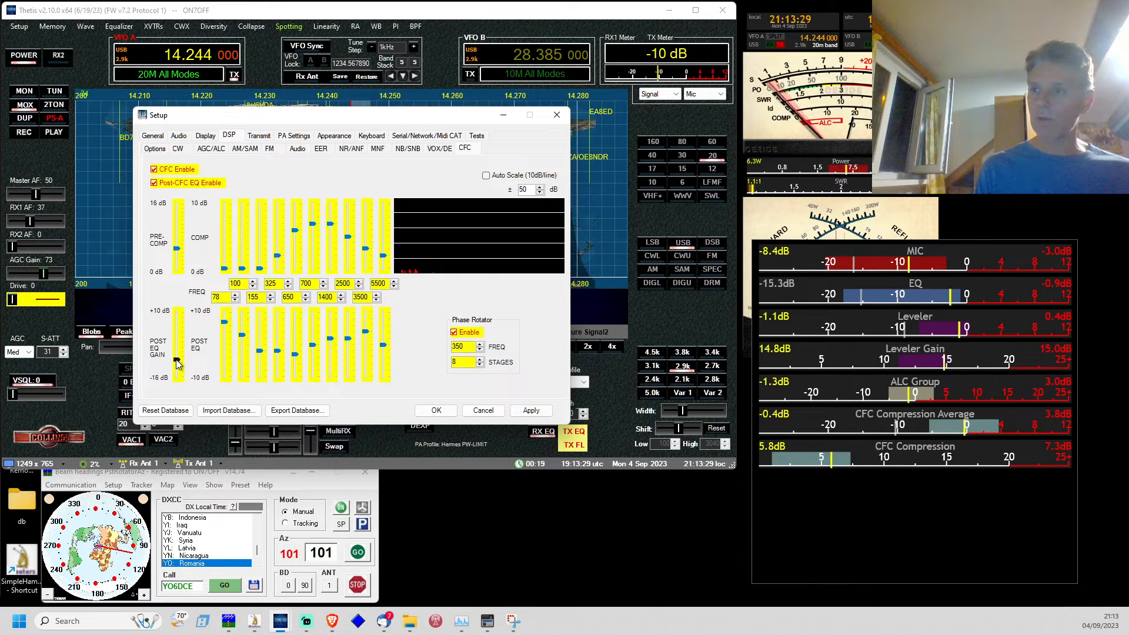
pyautogui.scroll(-3, 177, 363)
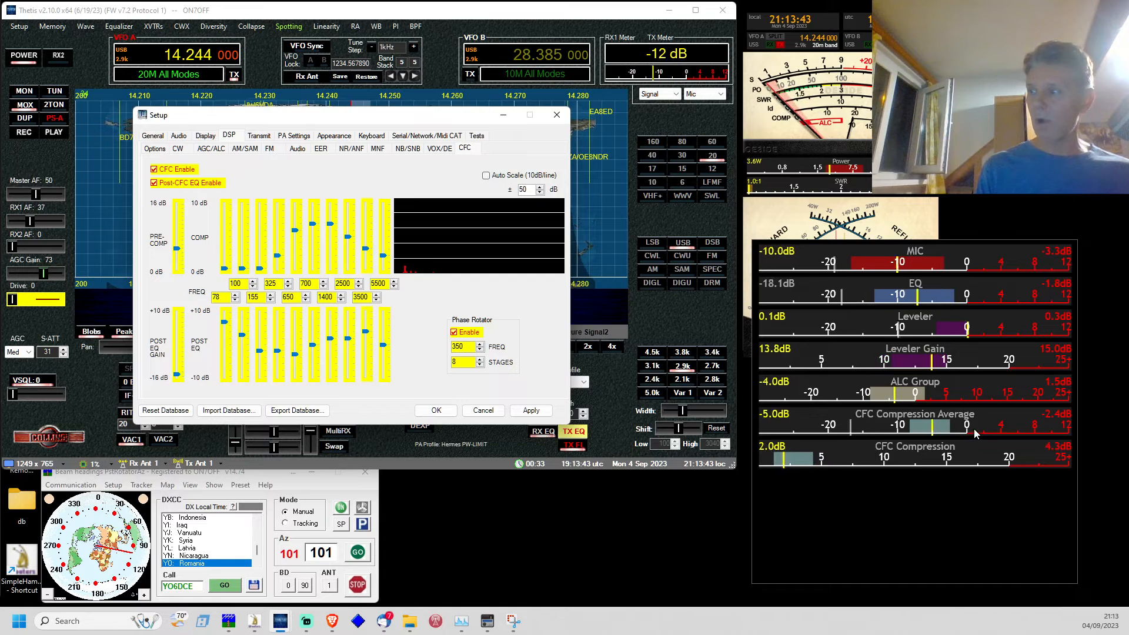
pyautogui.scroll(3, 178, 377)
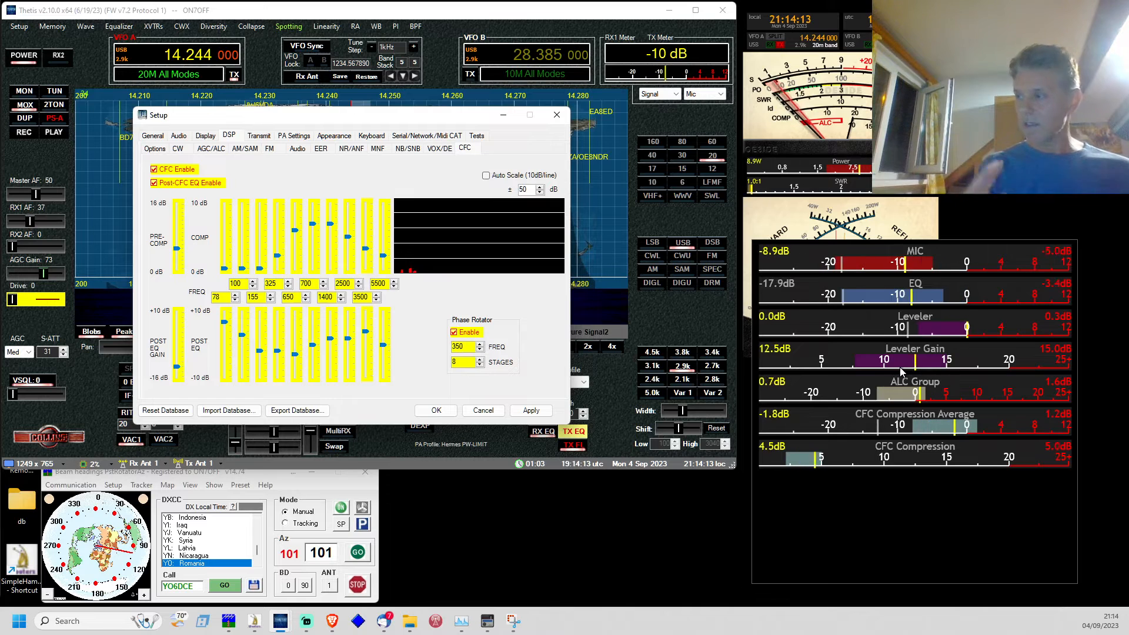
pyautogui.press('space')
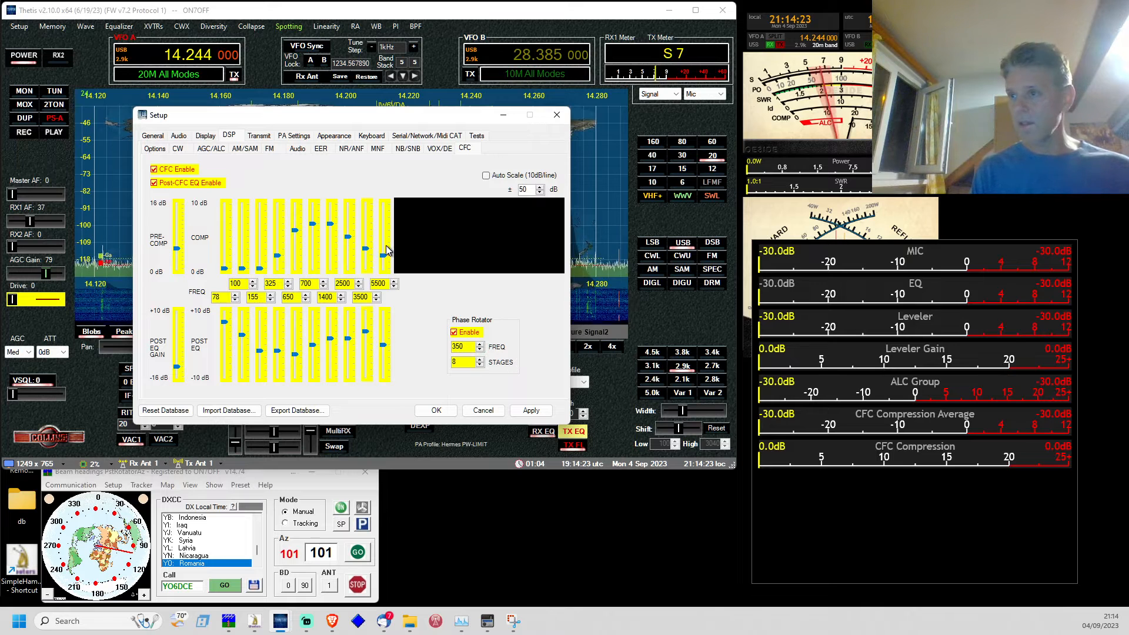
pyautogui.moveTo(224, 322)
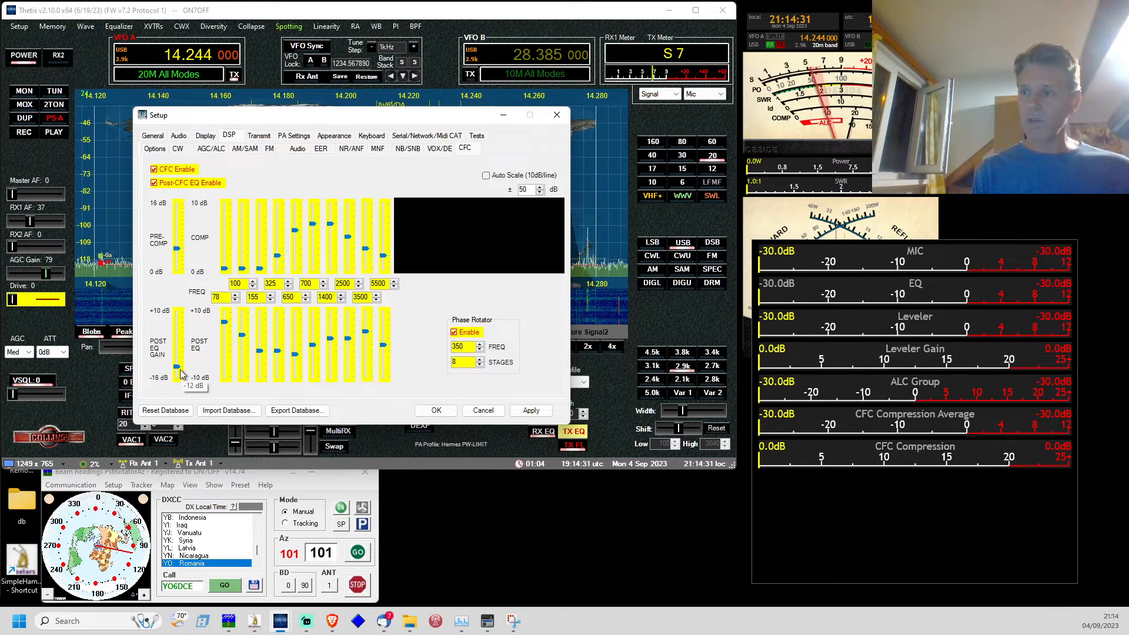
pyautogui.moveTo(237, 345)
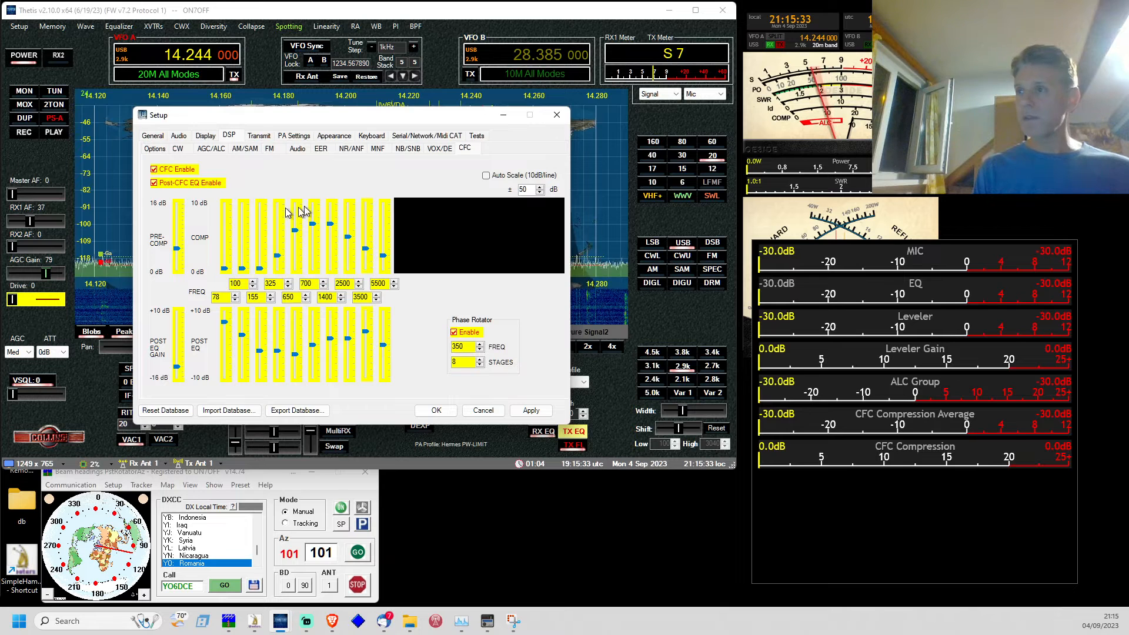
# Review the DSP settings for the leveler and ALC, the buffer and filter sizes, and AM/SAM.
pyautogui.click(298, 149)
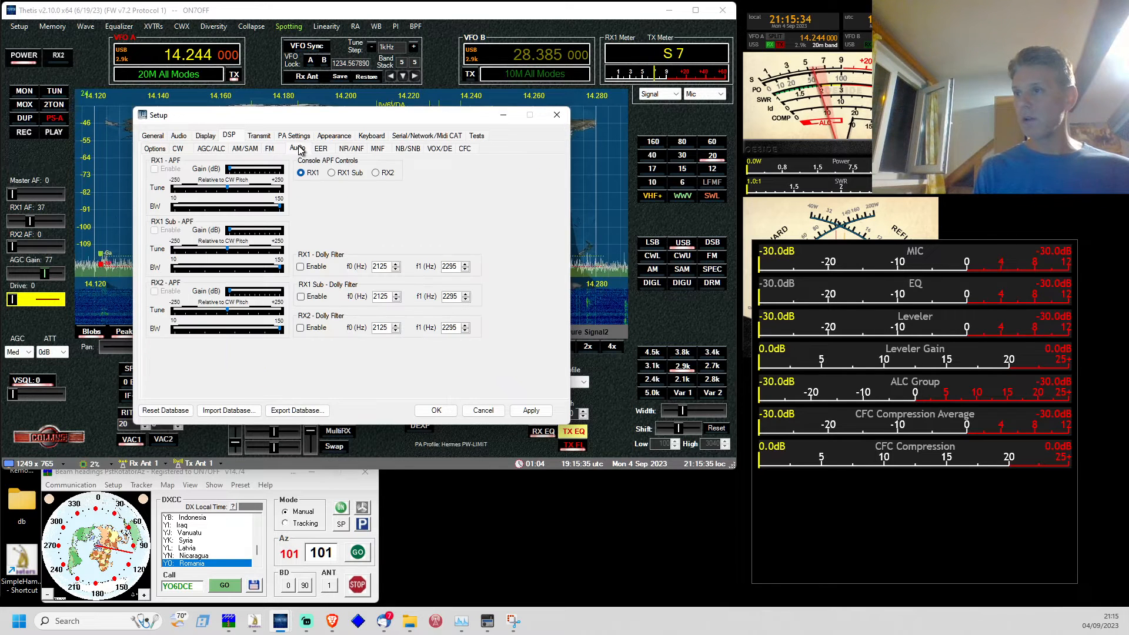
pyautogui.click(208, 149)
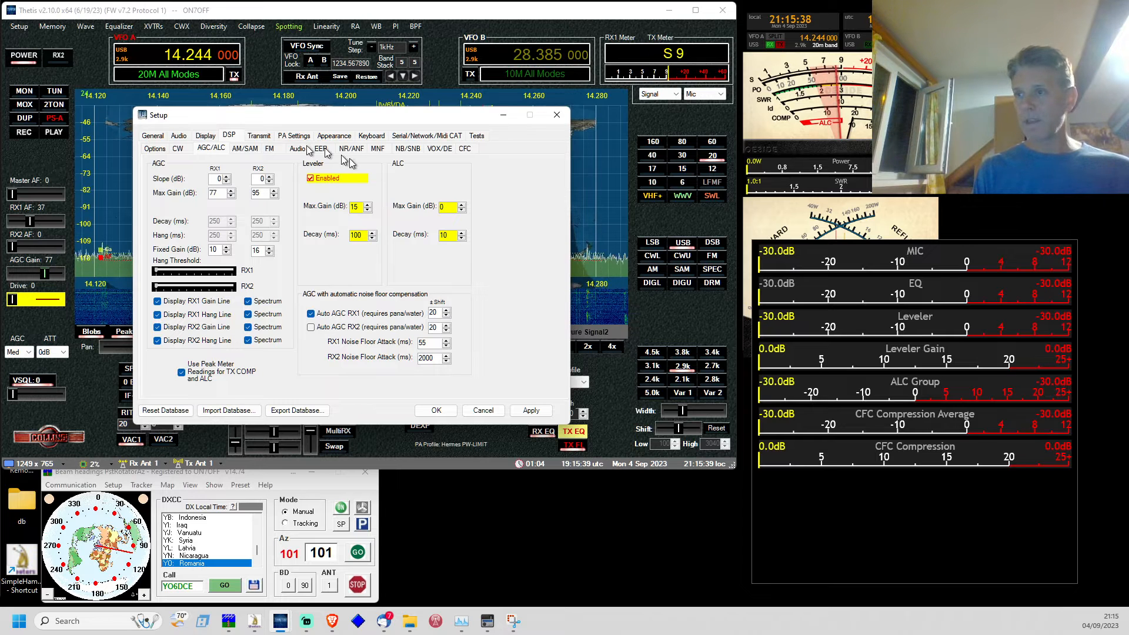
pyautogui.click(155, 149)
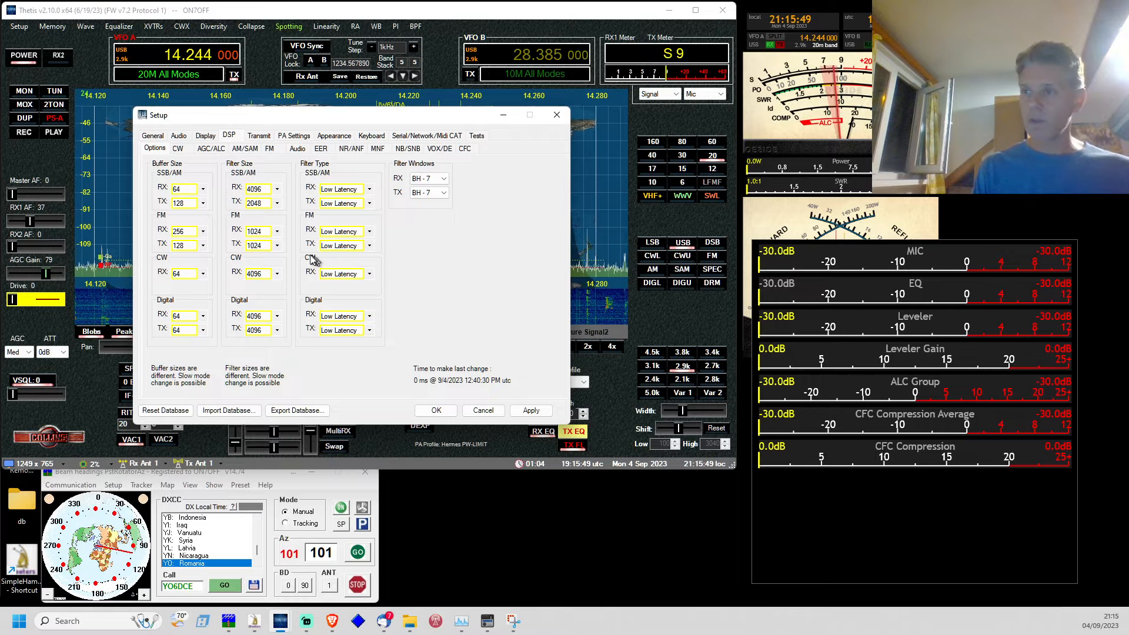
pyautogui.click(265, 234)
pyautogui.click(264, 241)
pyautogui.click(259, 247)
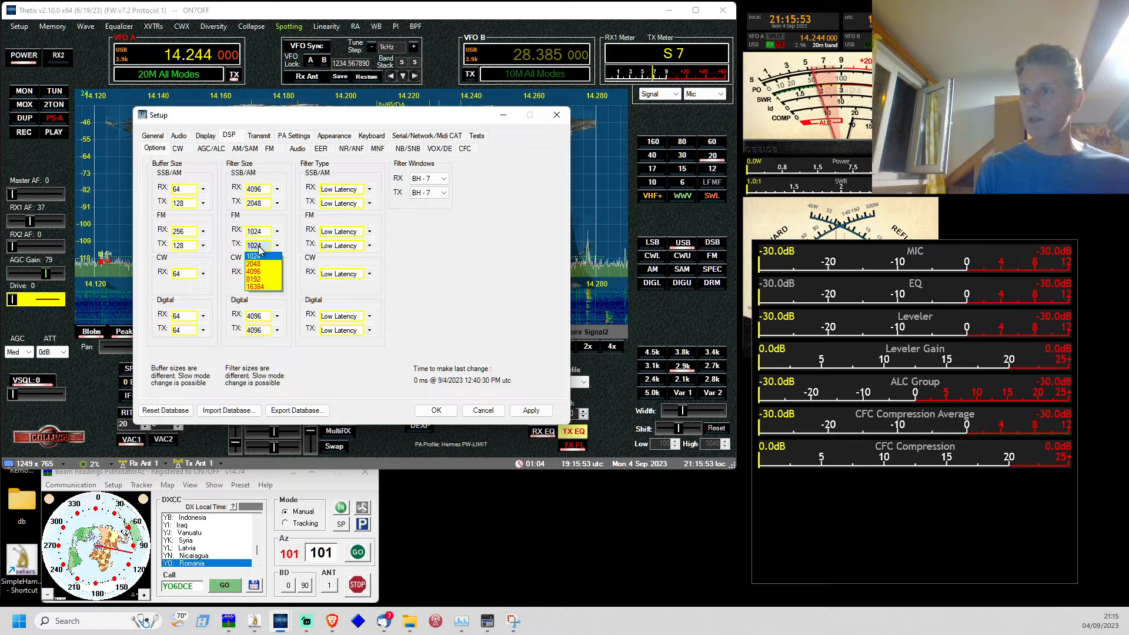
pyautogui.click(259, 247)
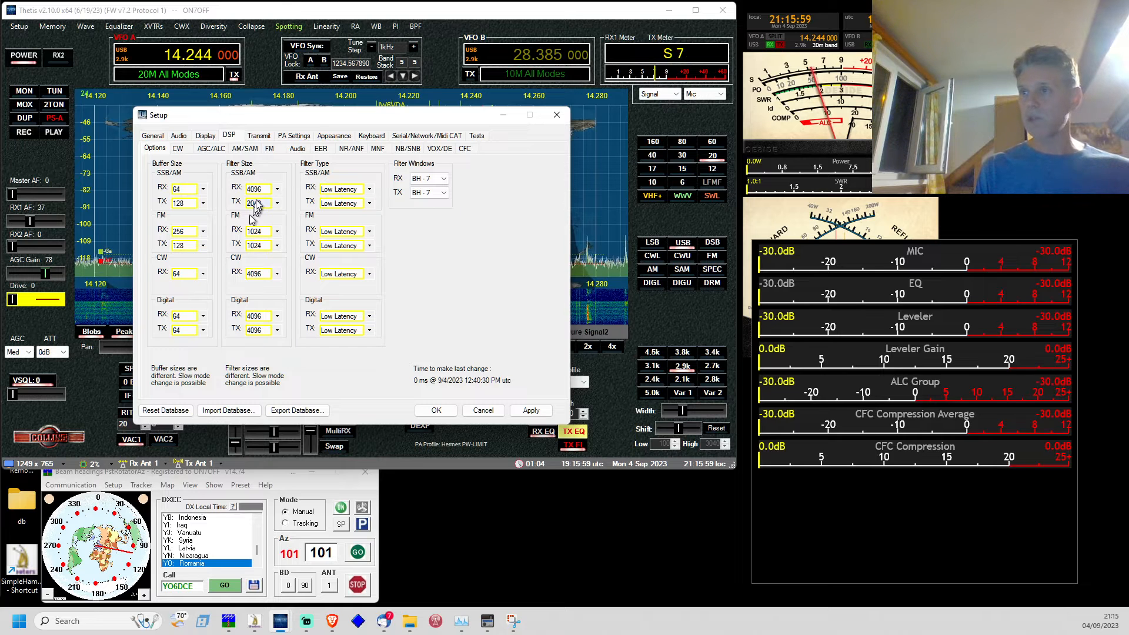
pyautogui.click(239, 149)
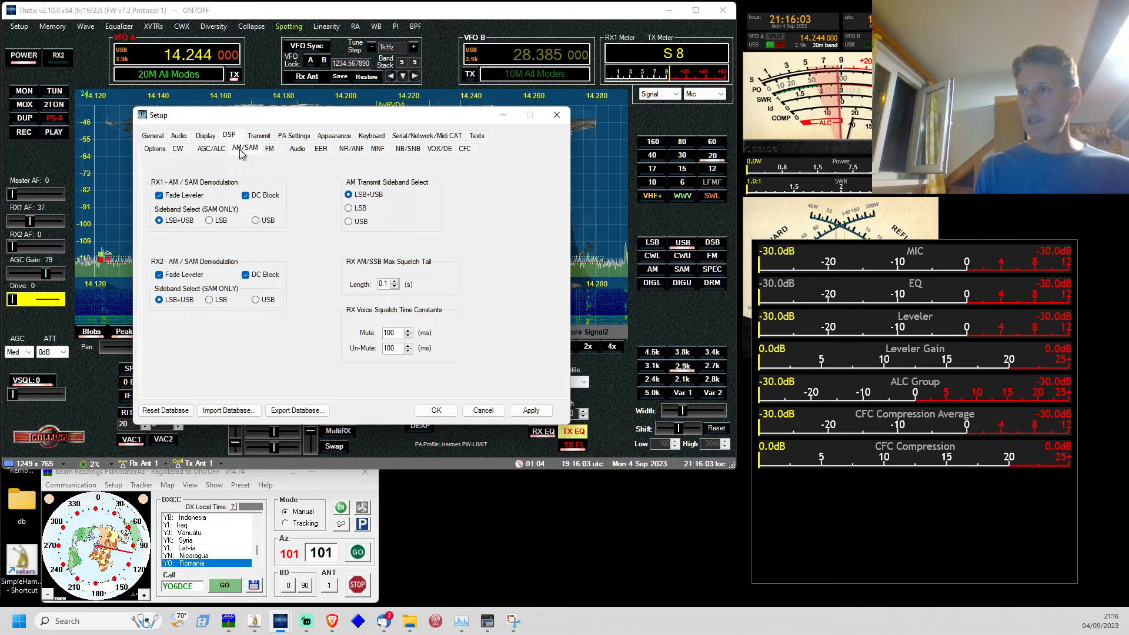
# Enter an AM carrier level of 50 in the transmit settings and discard the change.
pyautogui.click(270, 137)
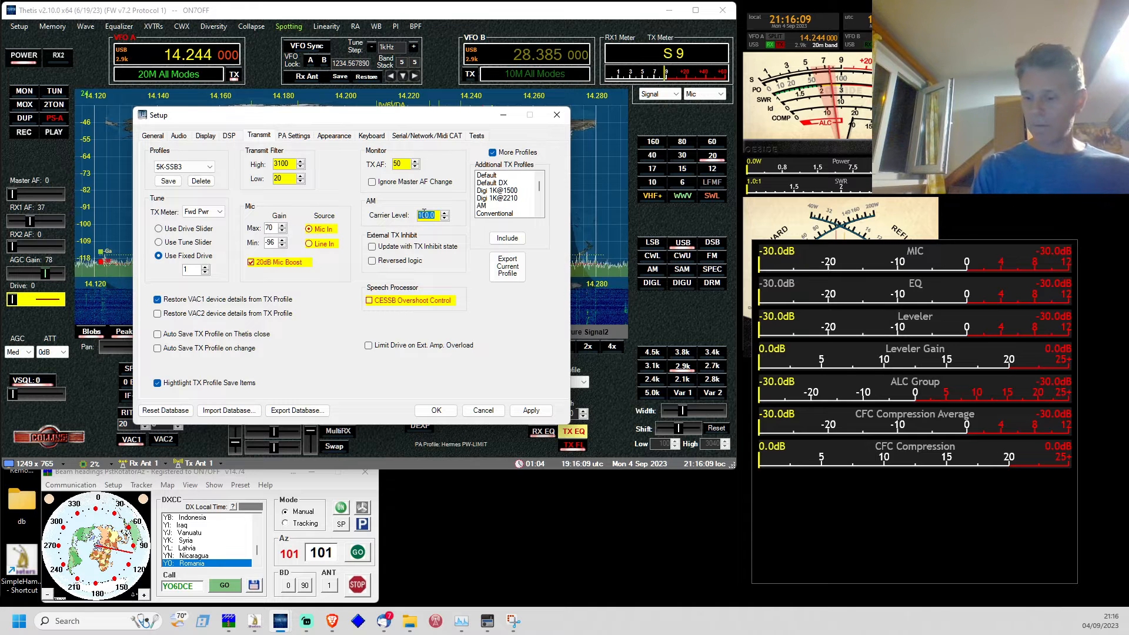
pyautogui.click(423, 215)
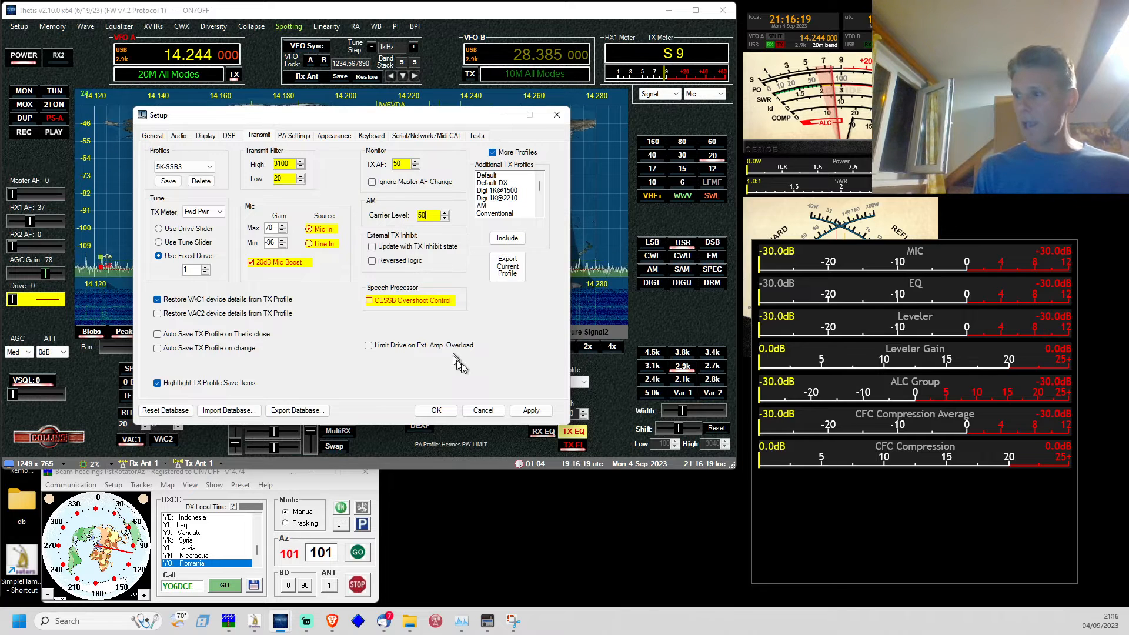
pyautogui.click(482, 411)
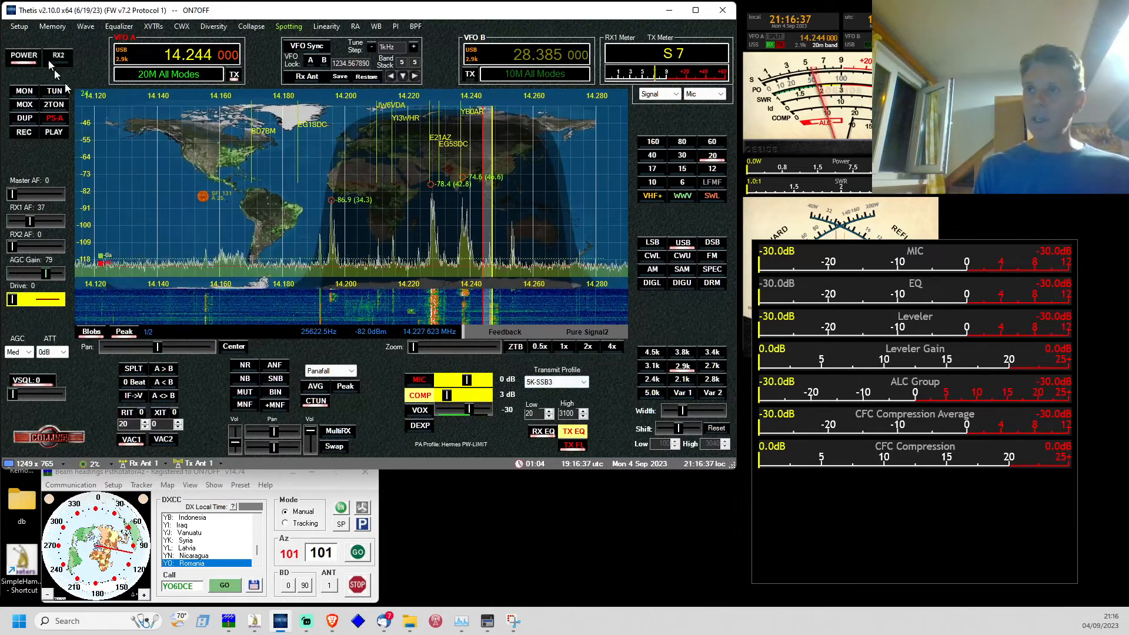
# Start saving the current transmit profile under the name 5K-SSB3v2 and cancel the save.
pyautogui.click(19, 26)
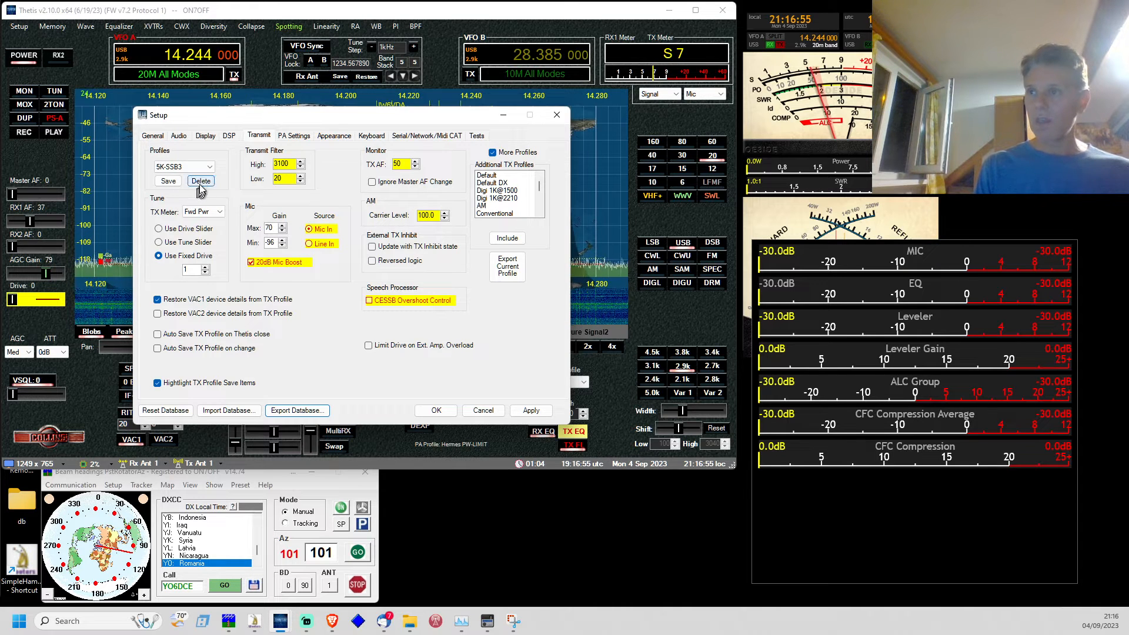
pyautogui.click(169, 181)
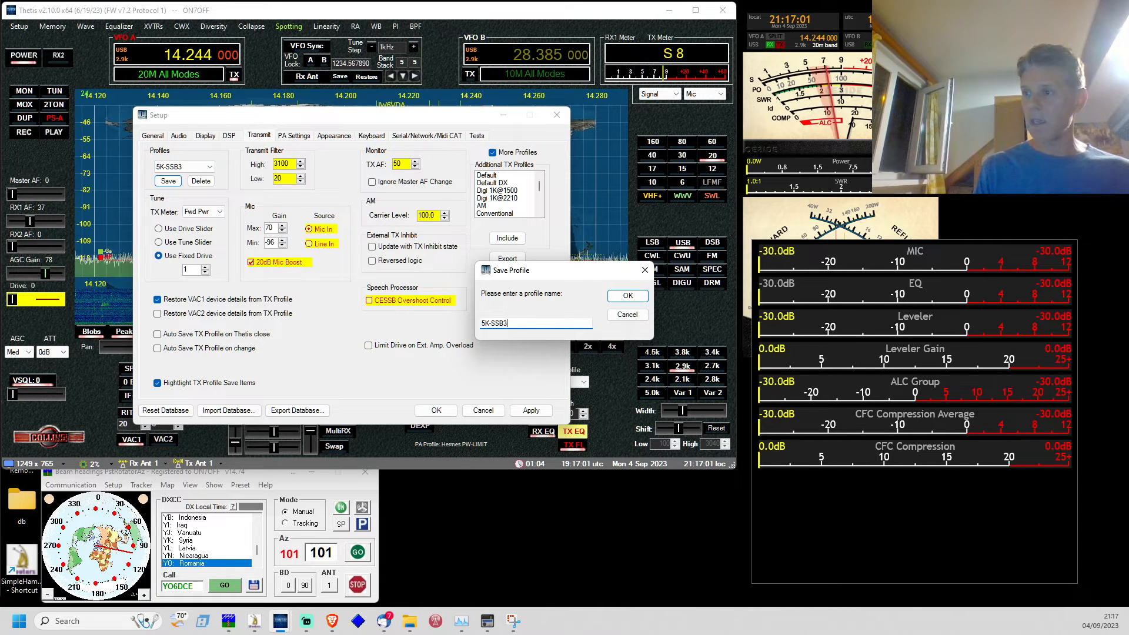
pyautogui.write('v2')
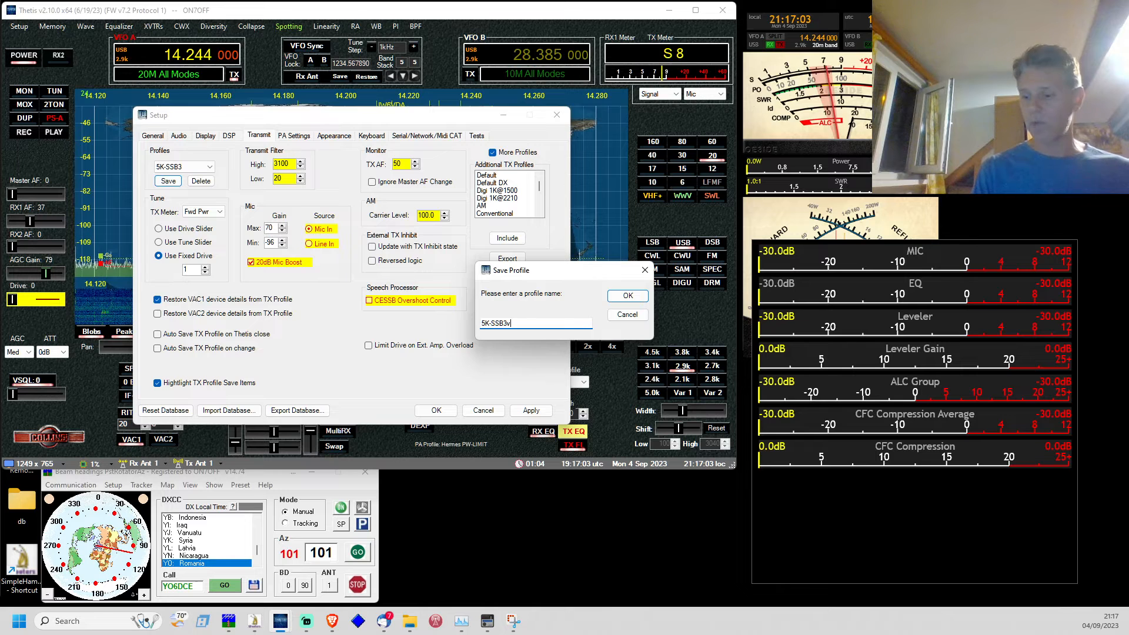
pyautogui.click(646, 272)
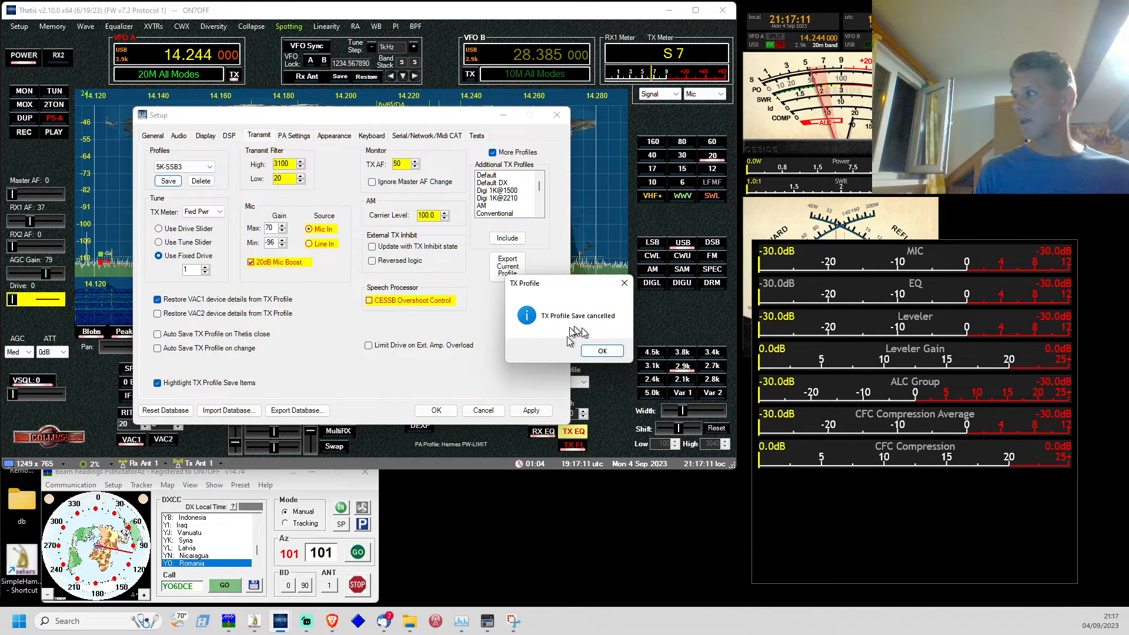
pyautogui.click(590, 352)
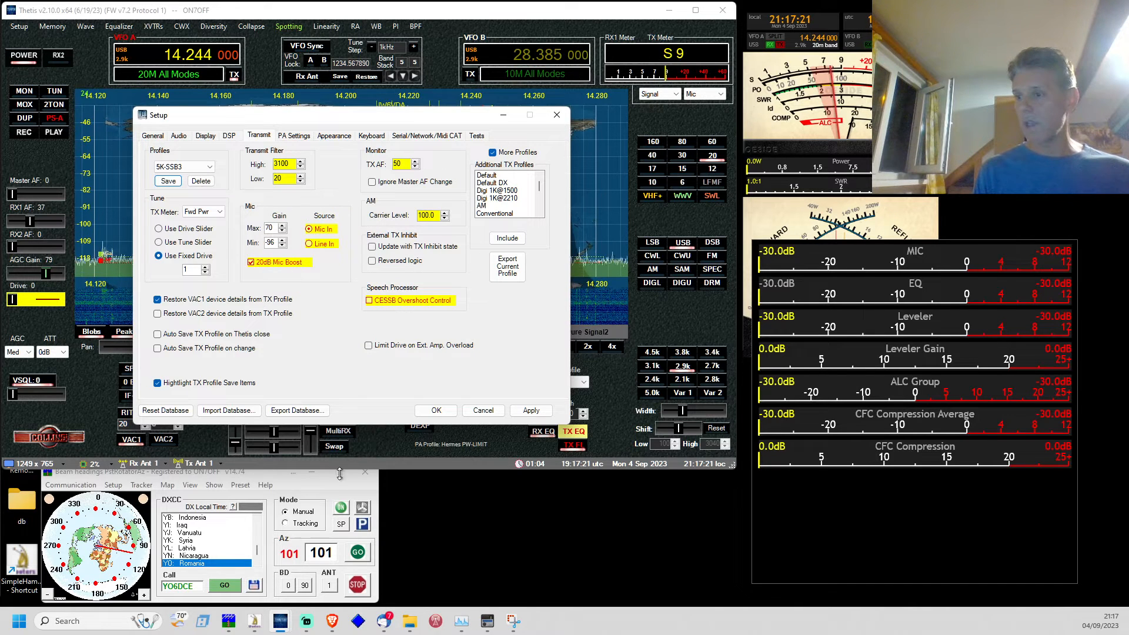
# Switch to the Thetis manual in Brave, review the transmit audio chain diagram, and return to Thetis.
pyautogui.moveTo(333, 630)
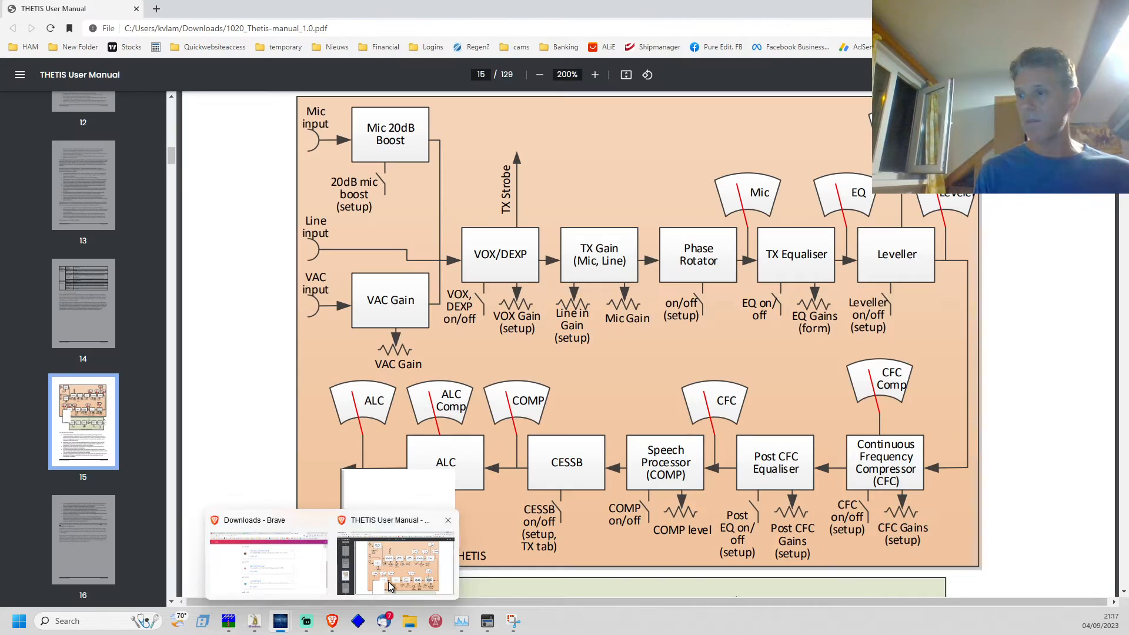
pyautogui.click(357, 541)
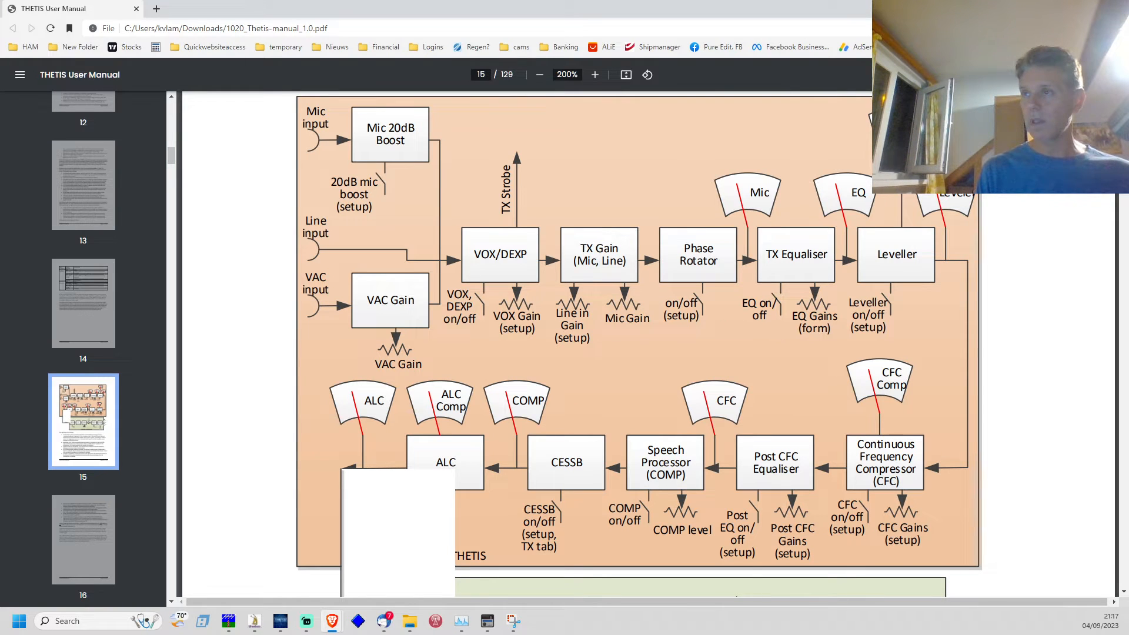
pyautogui.hotkey('alt', 'Tab')
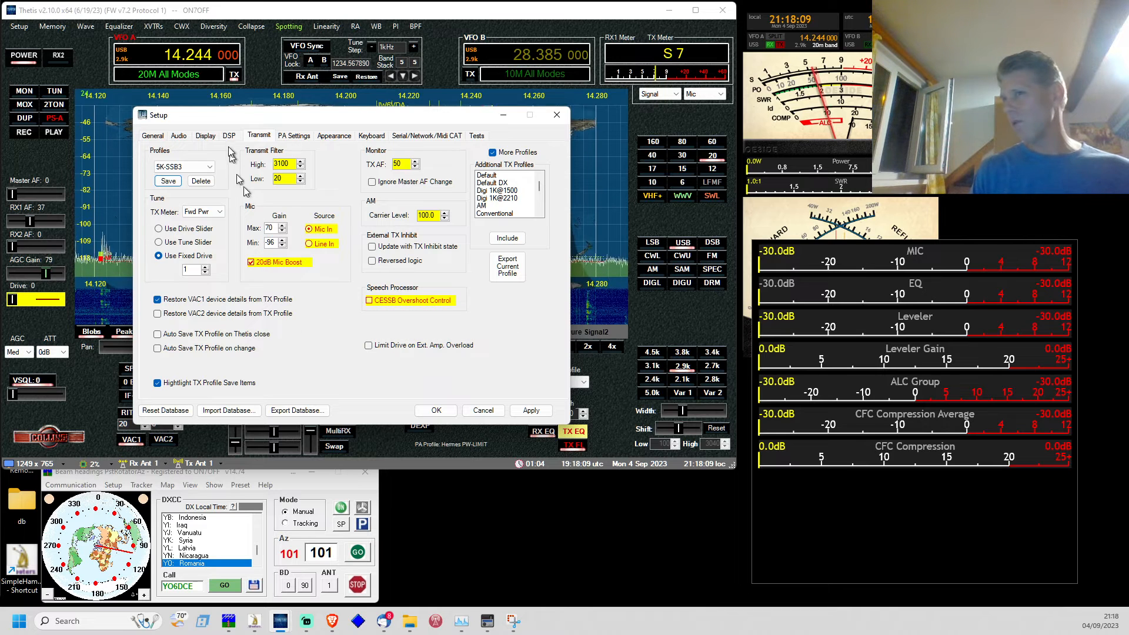
pyautogui.click(202, 136)
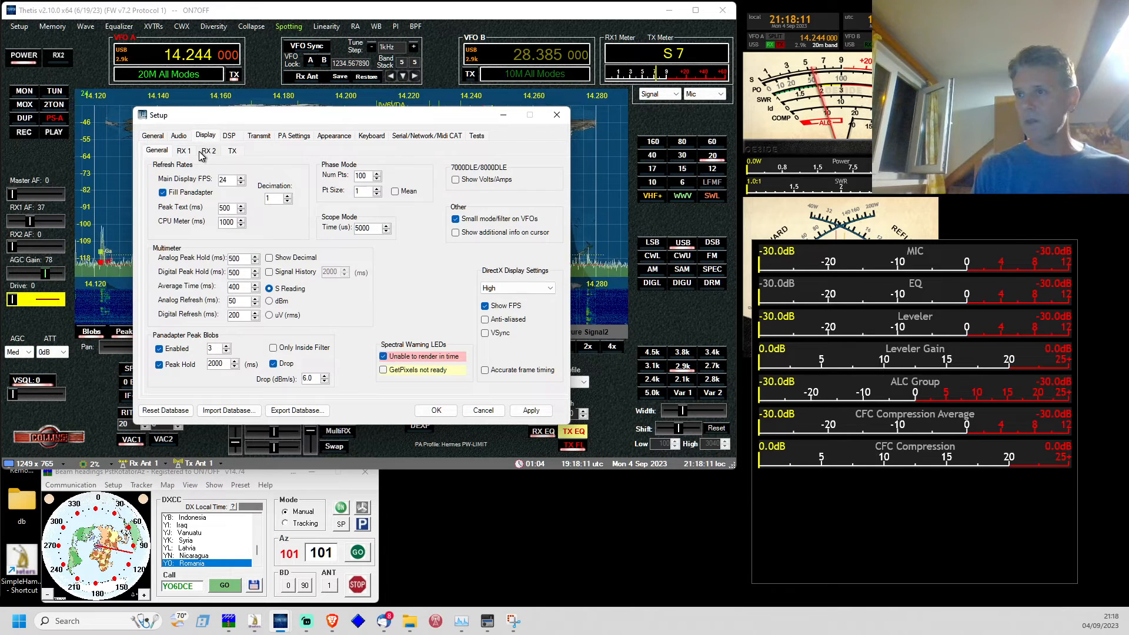
pyautogui.click(178, 136)
pyautogui.click(153, 136)
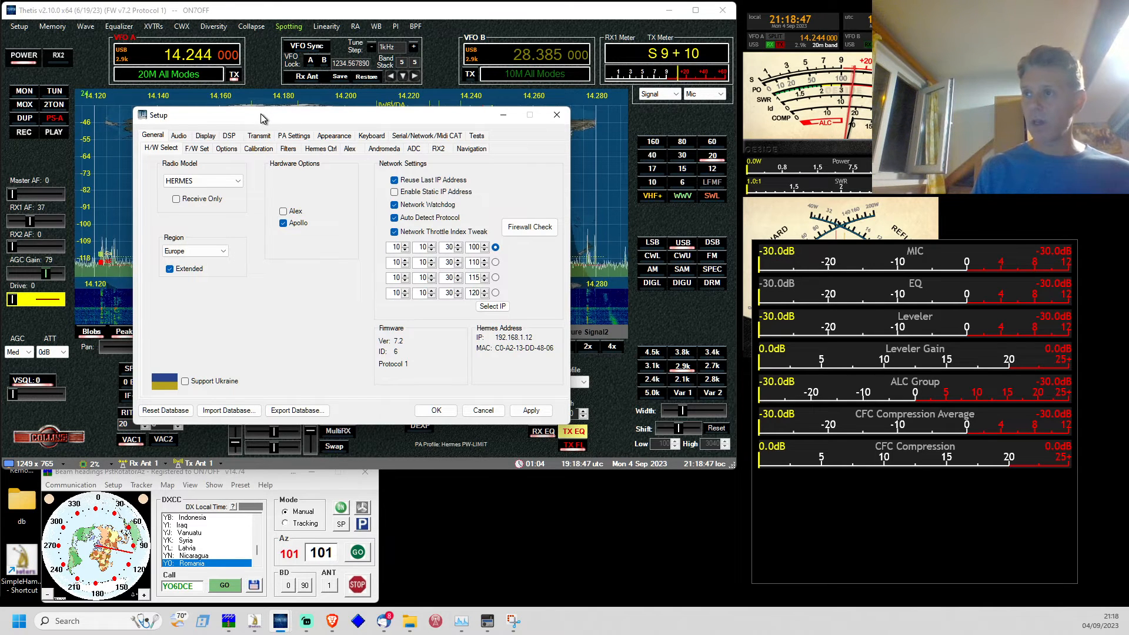
pyautogui.moveTo(269, 118); pyautogui.dragTo(247, 112)
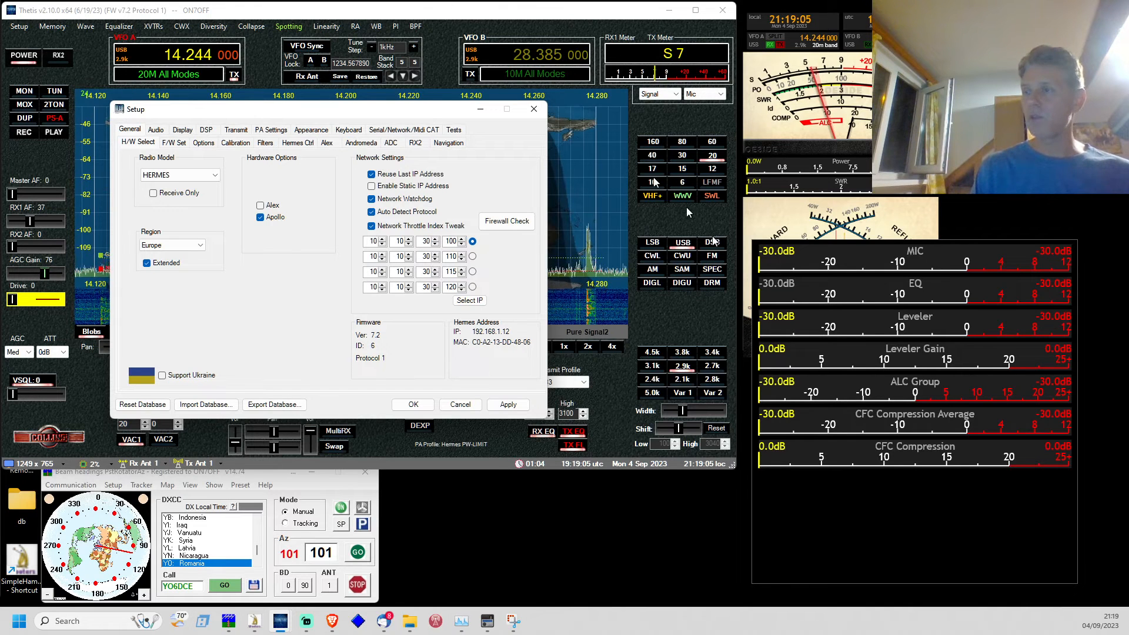
pyautogui.moveTo(199, 110); pyautogui.dragTo(193, 114)
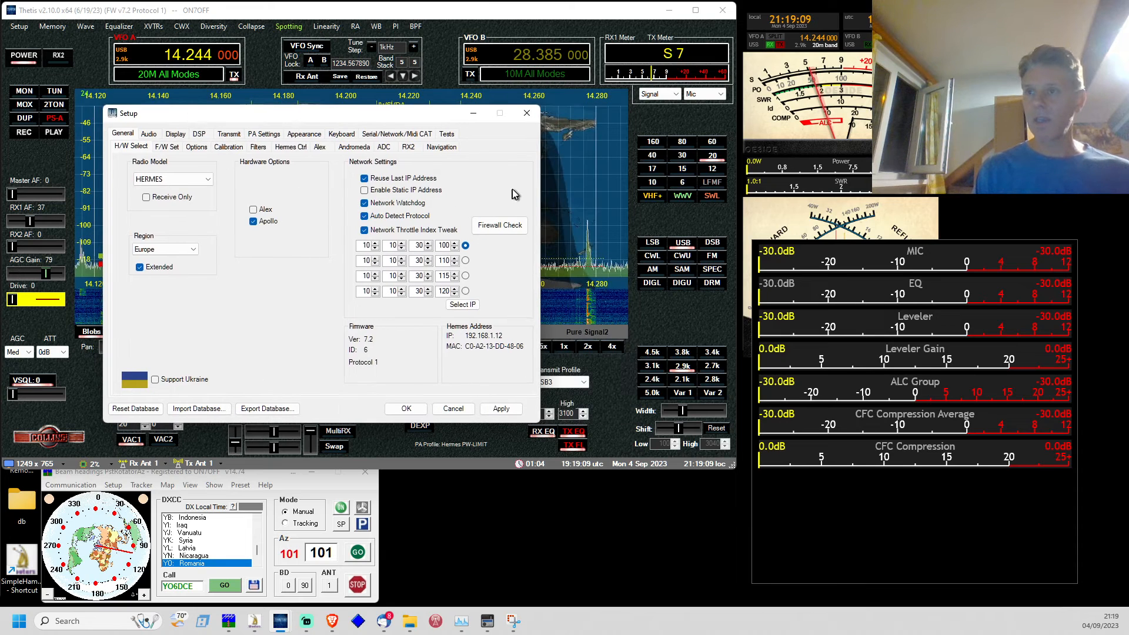
pyautogui.click(525, 120)
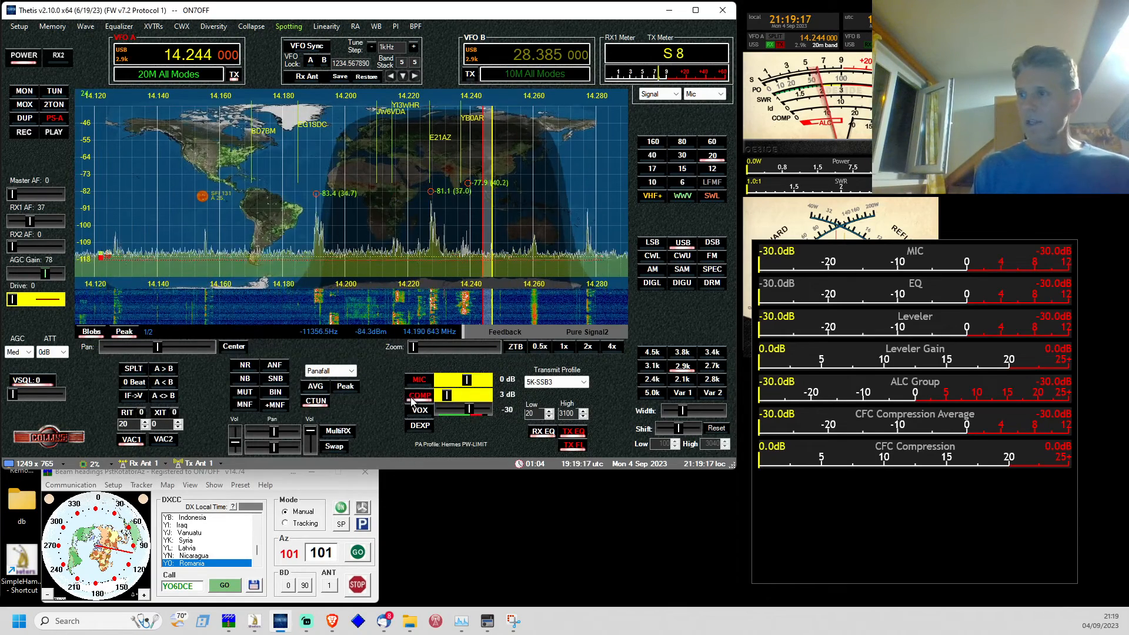
# Turn off highlighting of the TX profile save items in the transmit settings and close Setup.
pyautogui.click(19, 28)
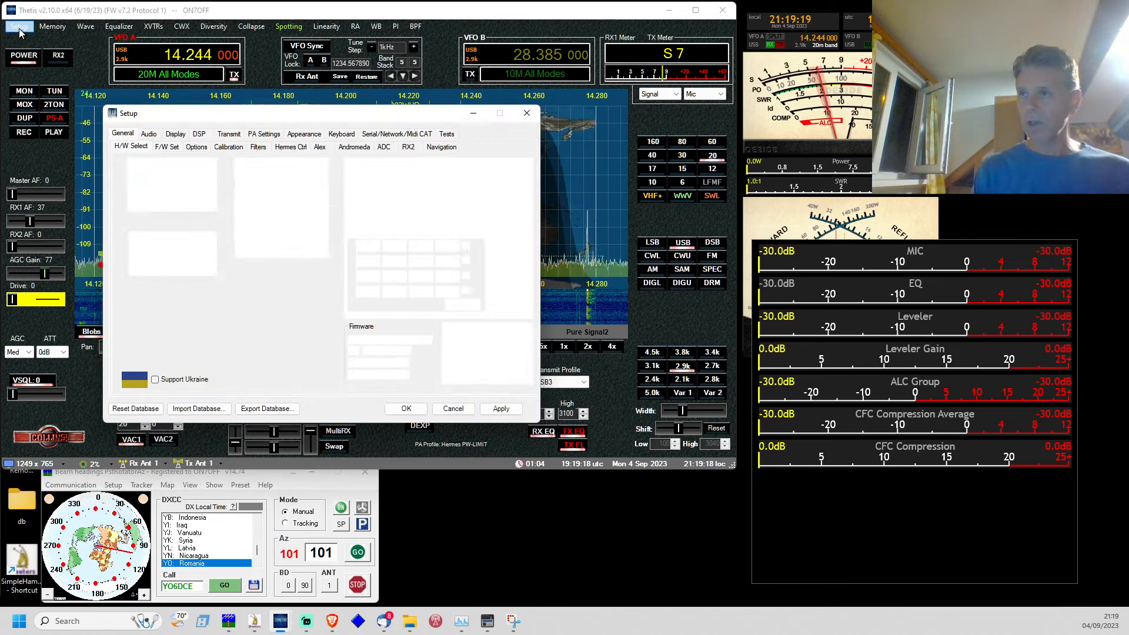
pyautogui.click(229, 135)
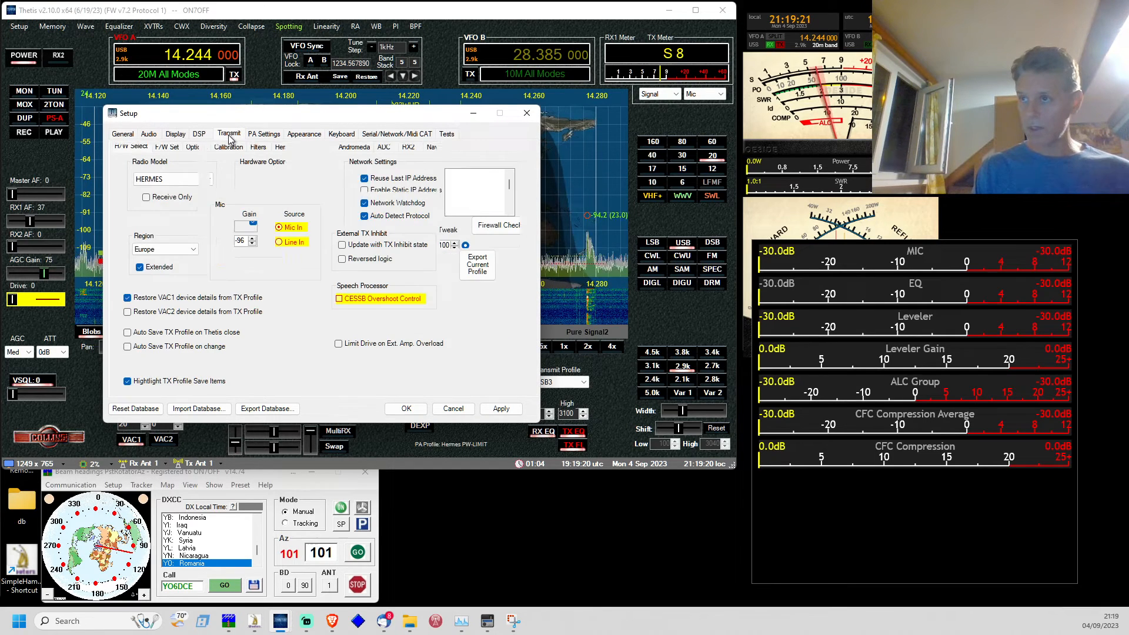
pyautogui.click(127, 381)
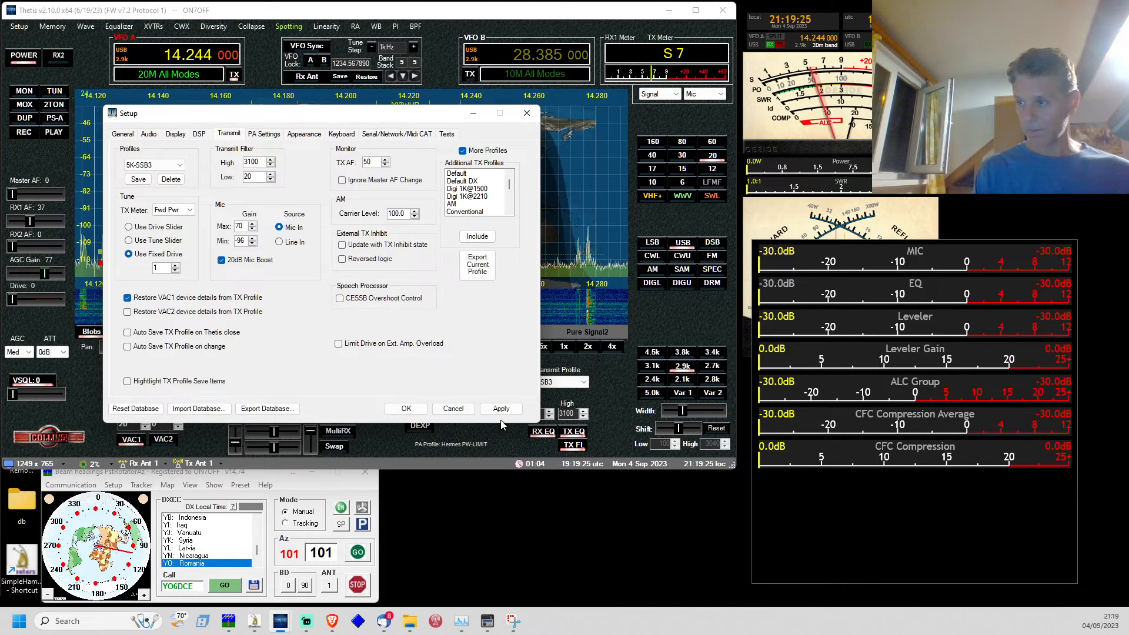
pyautogui.click(389, 413)
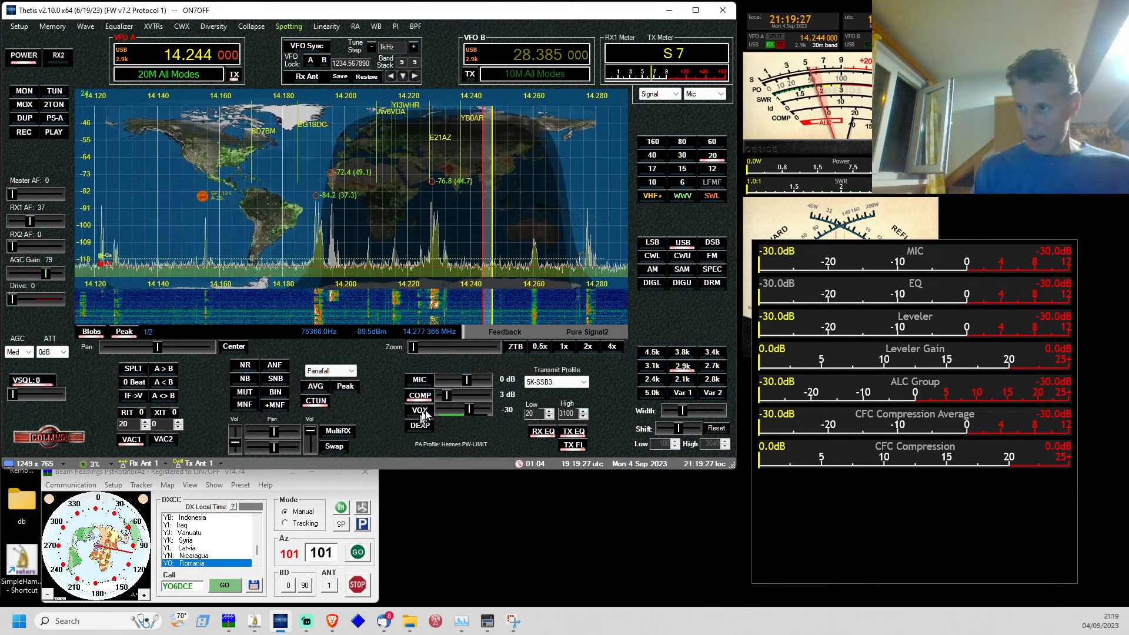